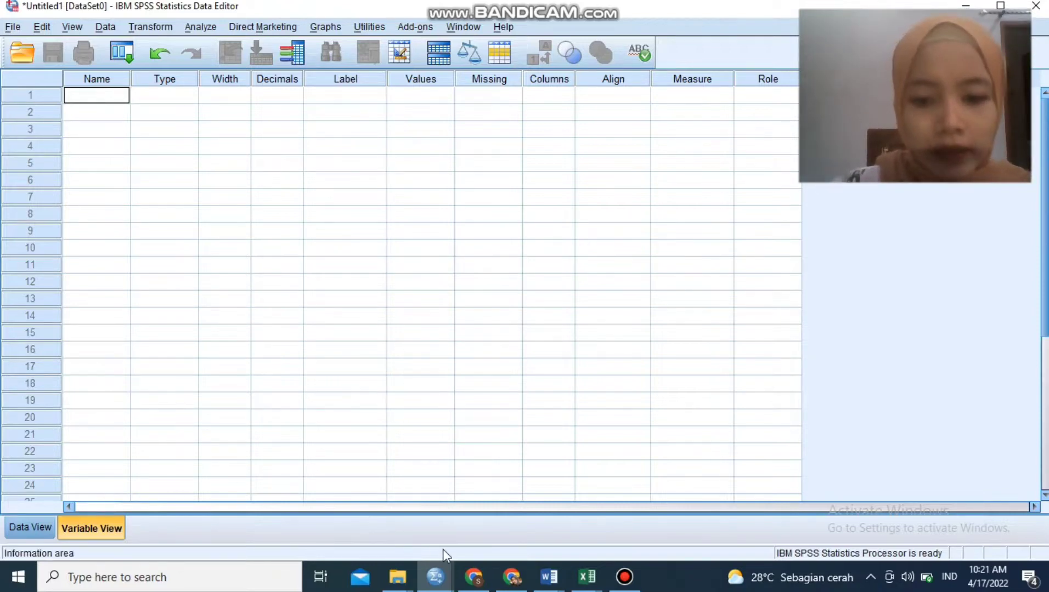
Examine the variable headings on the Latihan Regresi Linear sheet in Excel and return to the SPSS variable list
{"action": "left_click", "coordinate": [588, 586]}
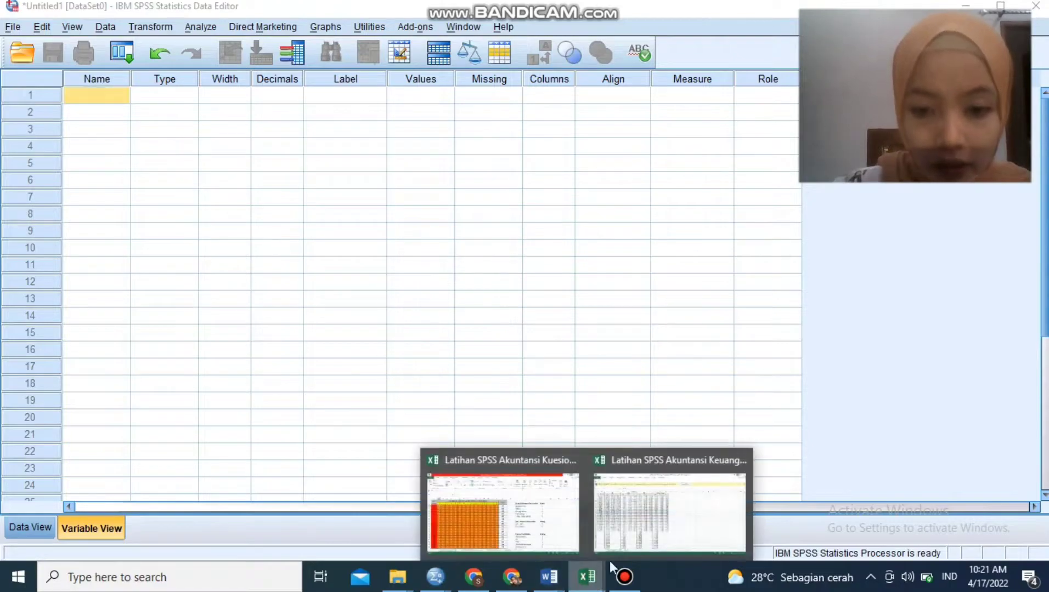
{"action": "left_click", "coordinate": [642, 531]}
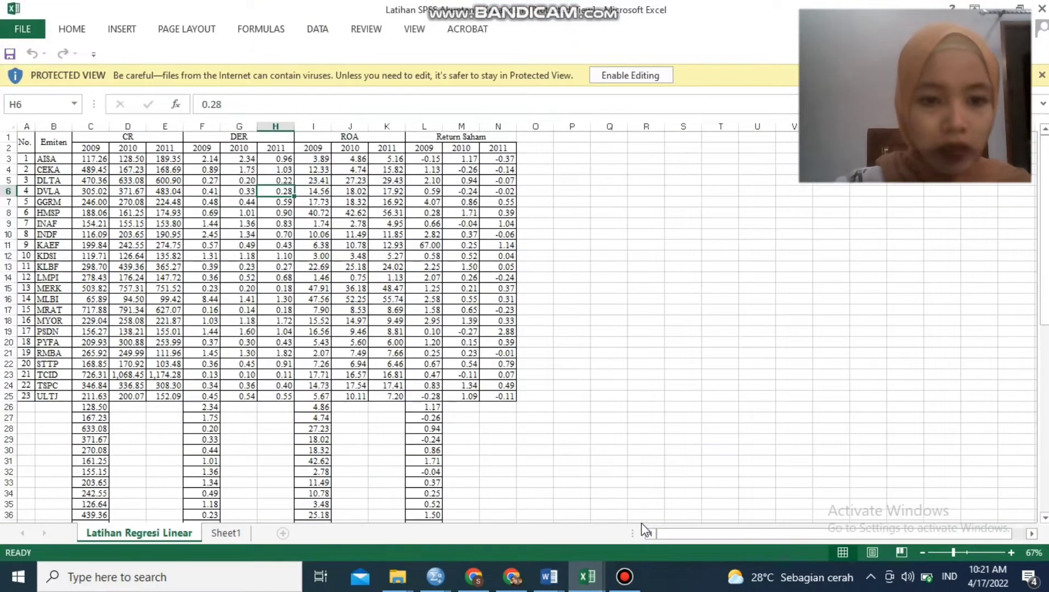
{"action": "mouse_move", "coordinate": [433, 575]}
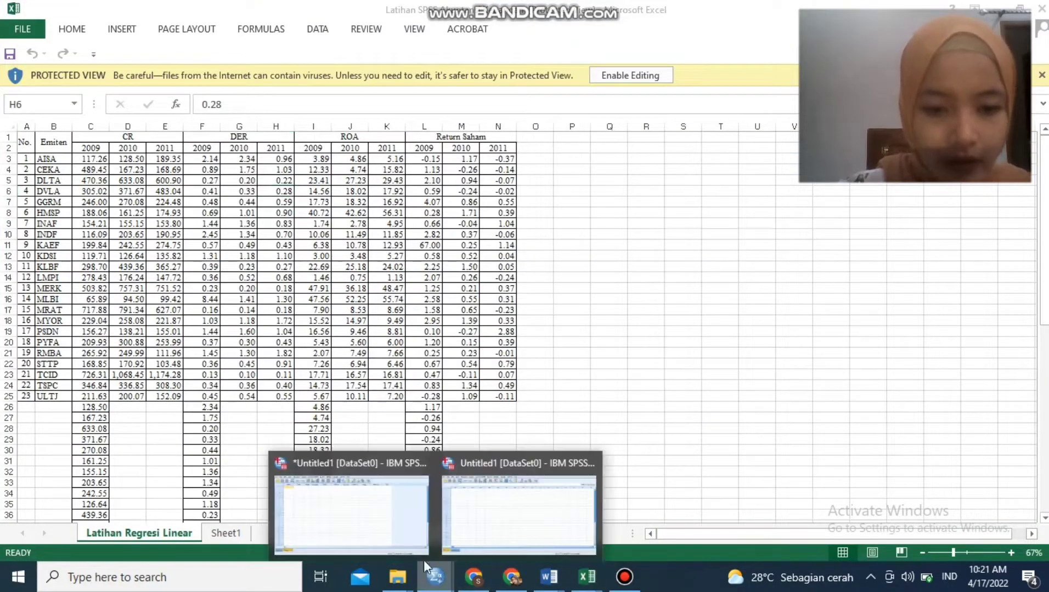
{"action": "left_click", "coordinate": [378, 506]}
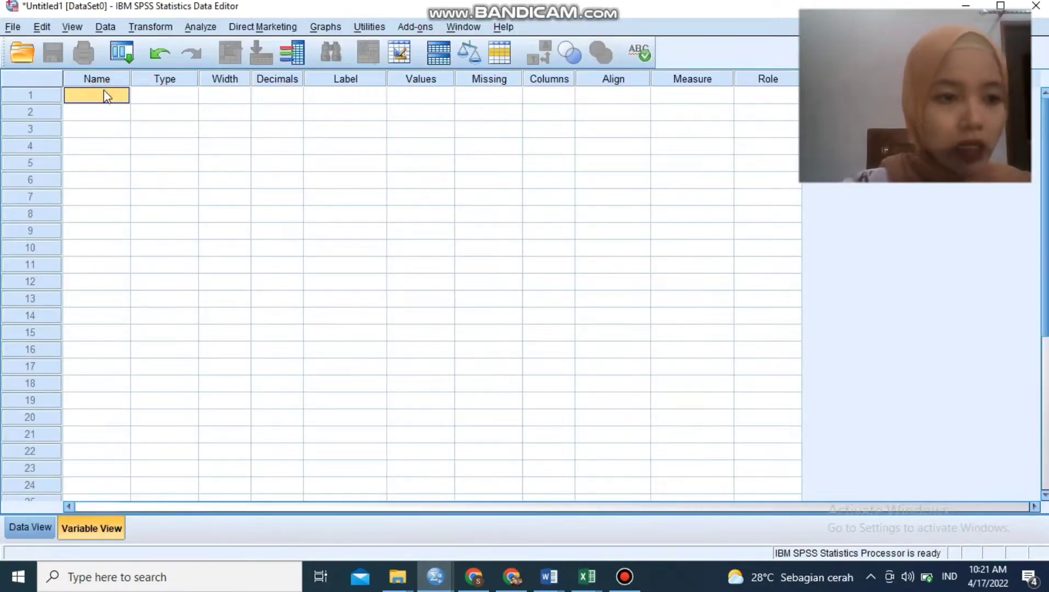
{"action": "left_click", "coordinate": [585, 576]}
{"action": "left_click", "coordinate": [623, 524]}
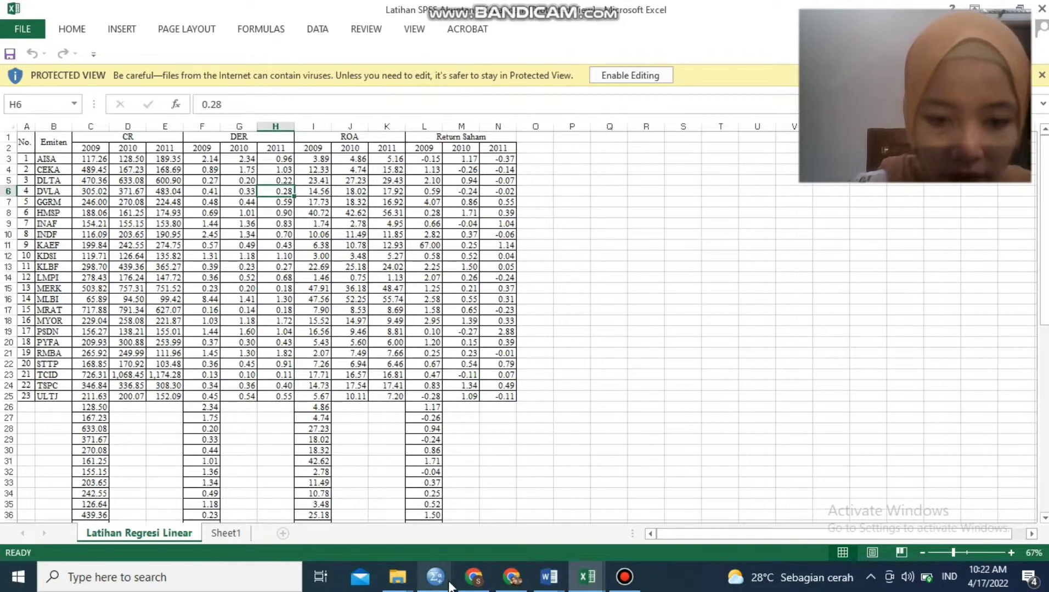
{"action": "mouse_move", "coordinate": [442, 582]}
{"action": "left_click", "coordinate": [407, 521]}
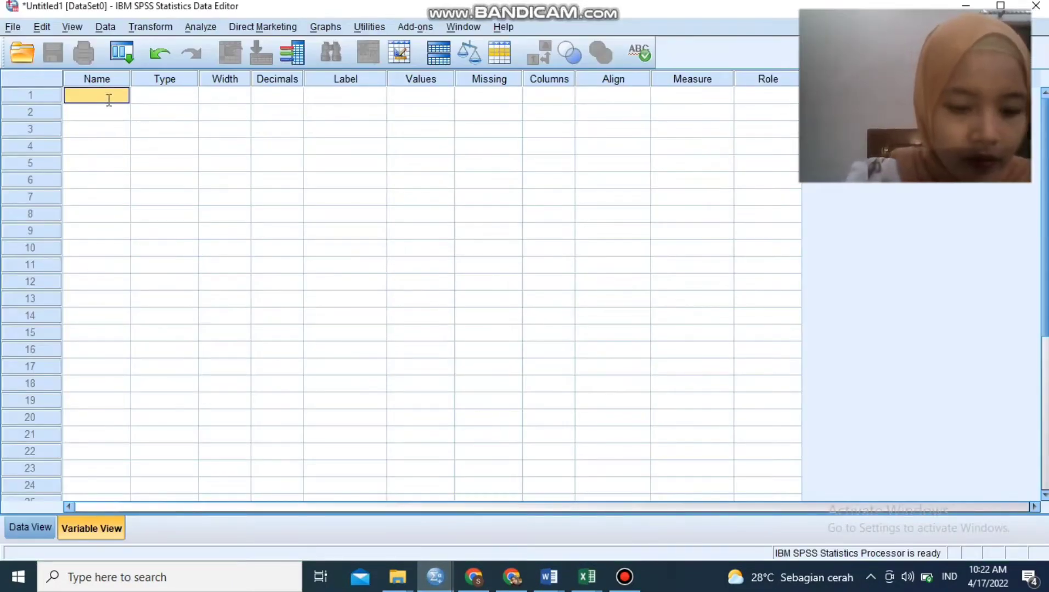
Define the first variable in SPSS with the name CR
{"action": "type", "text": "CR"}
{"action": "key", "text": "Return"}
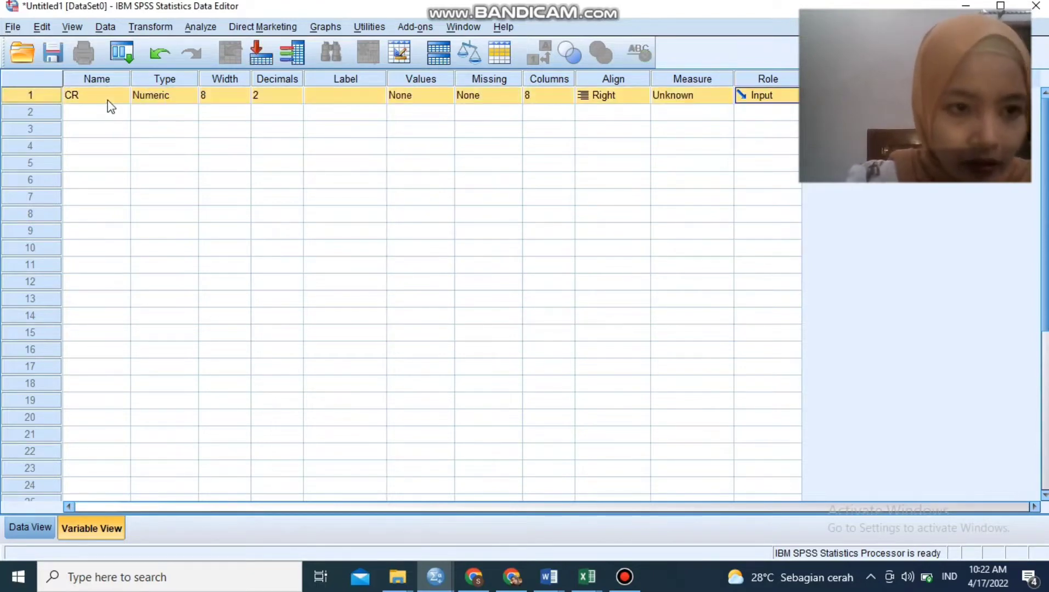
{"action": "left_click", "coordinate": [108, 100]}
{"action": "key", "text": "Tab"}
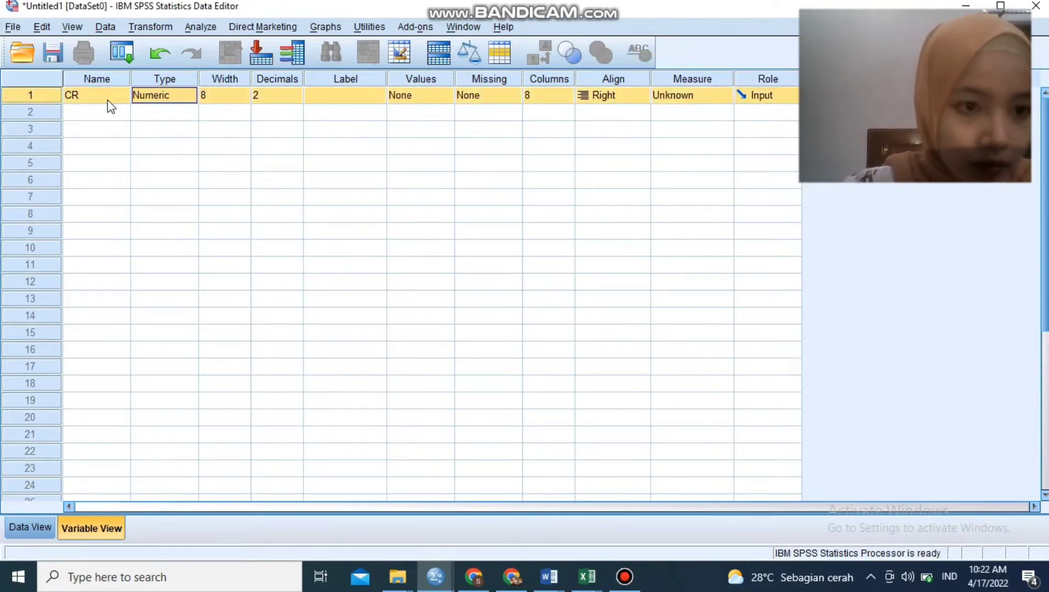
Define the second and third variables with the names DER and ROA
{"action": "left_click", "coordinate": [106, 113]}
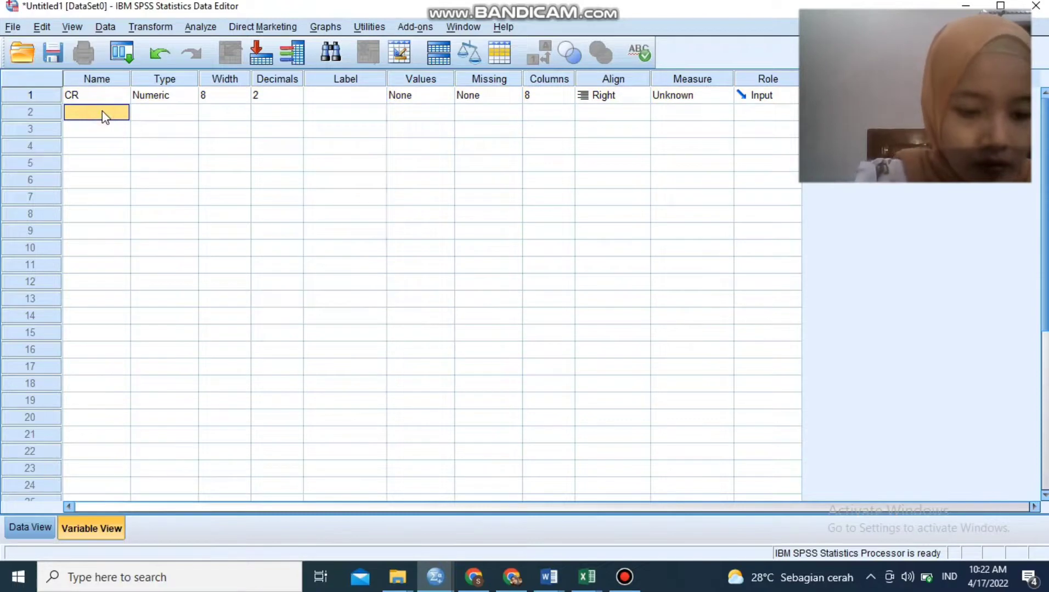
{"action": "type", "text": "DER"}
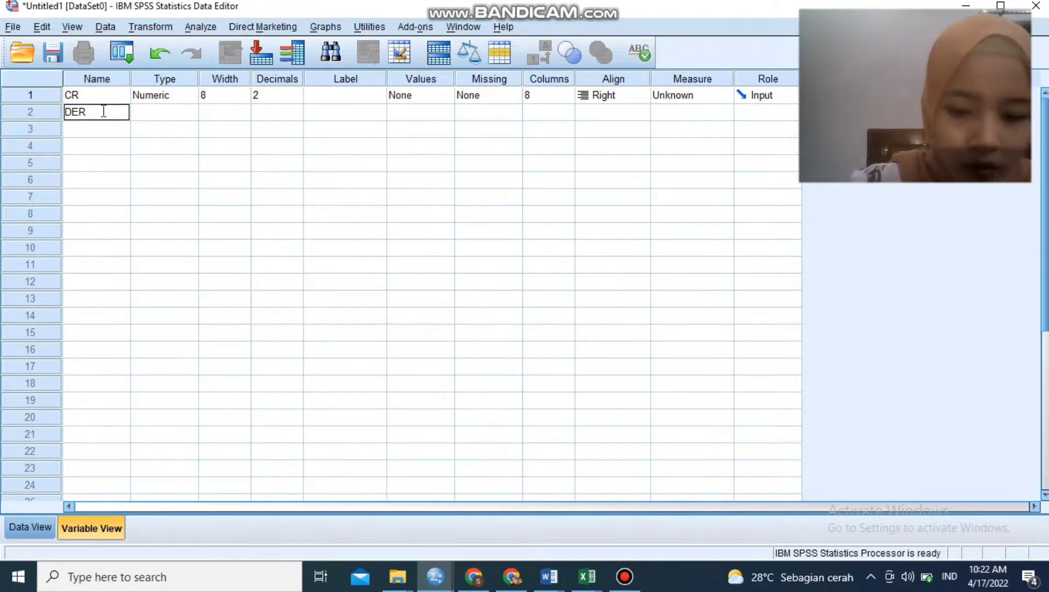
{"action": "key", "text": "Return"}
{"action": "left_click", "coordinate": [102, 111]}
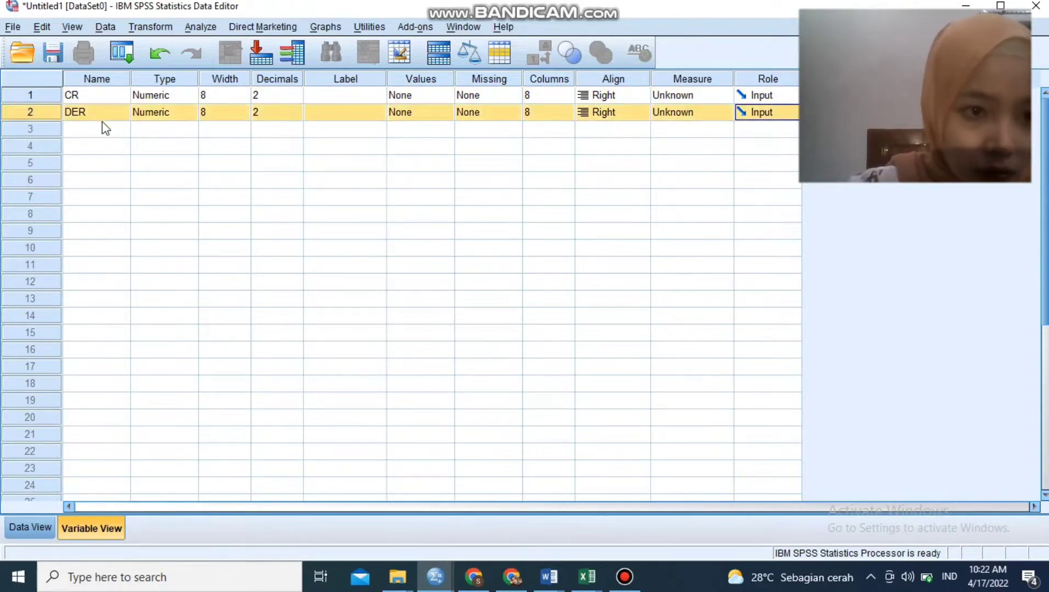
{"action": "left_click", "coordinate": [105, 128]}
{"action": "type", "text": "ROA"}
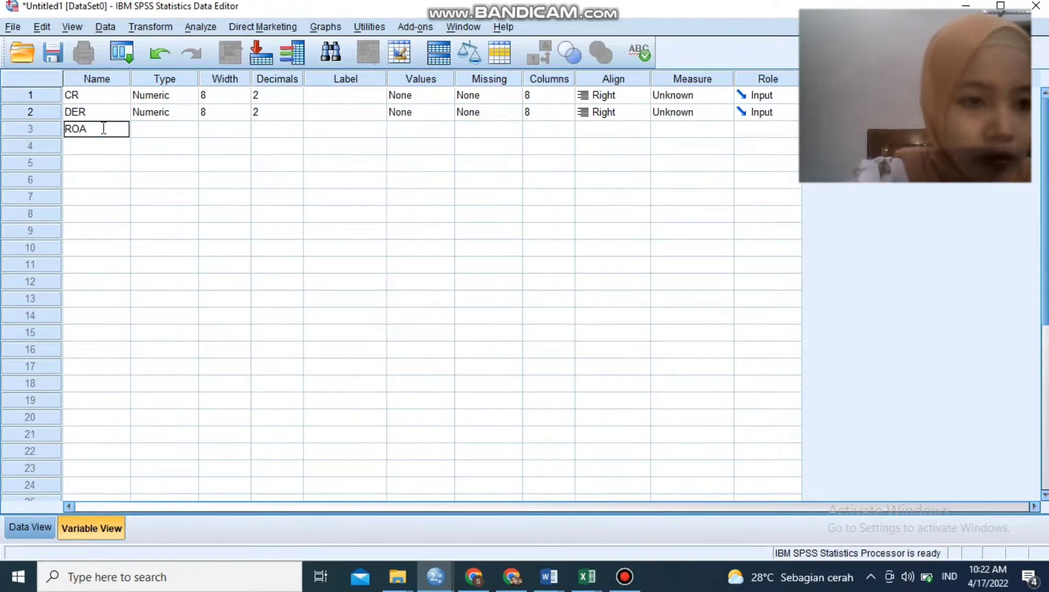
{"action": "key", "text": "Return"}
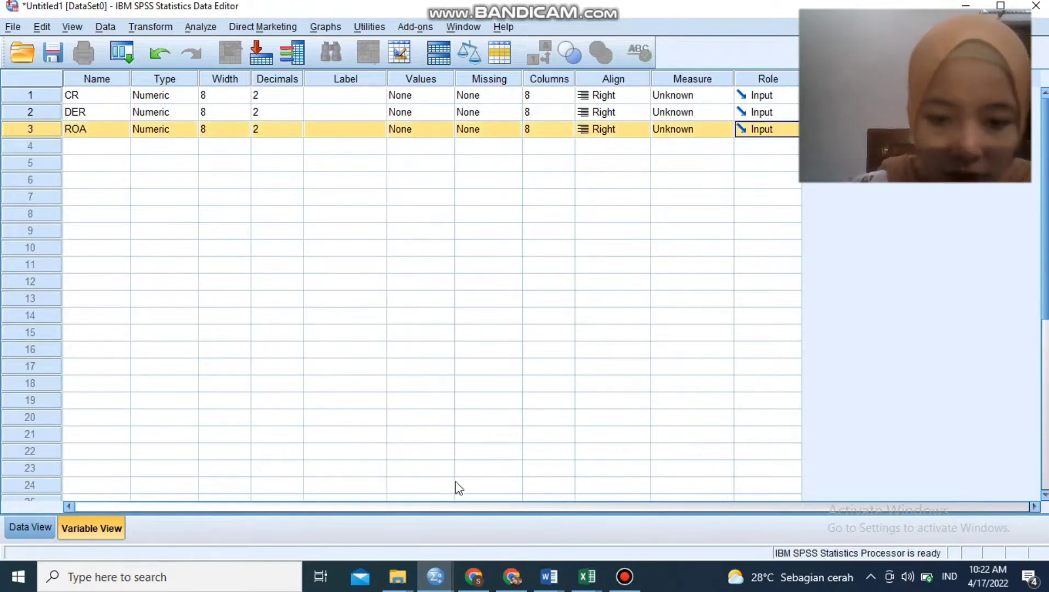
Check the remaining heading in the Excel financial data sheet and name the fourth SPSS variable Return_Saham
{"action": "mouse_move", "coordinate": [584, 586]}
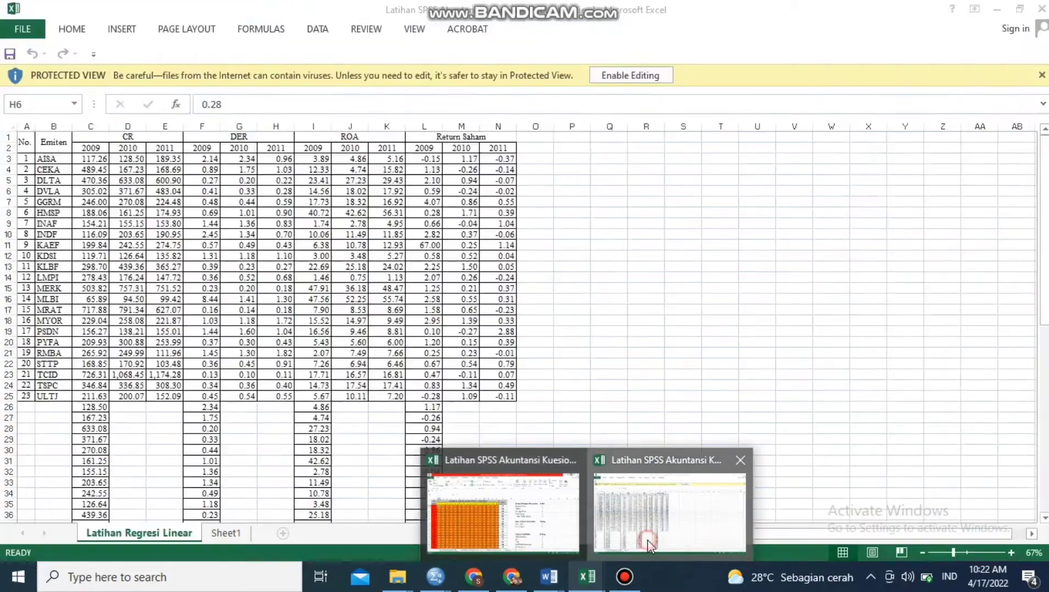
{"action": "left_click", "coordinate": [646, 546]}
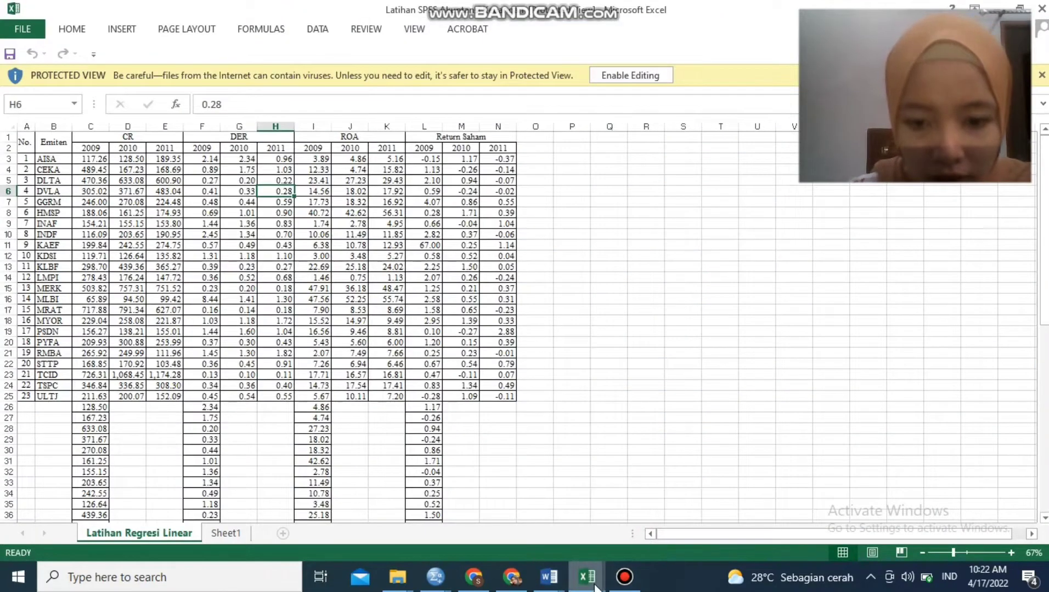
{"action": "mouse_move", "coordinate": [590, 576]}
{"action": "mouse_move", "coordinate": [551, 549]}
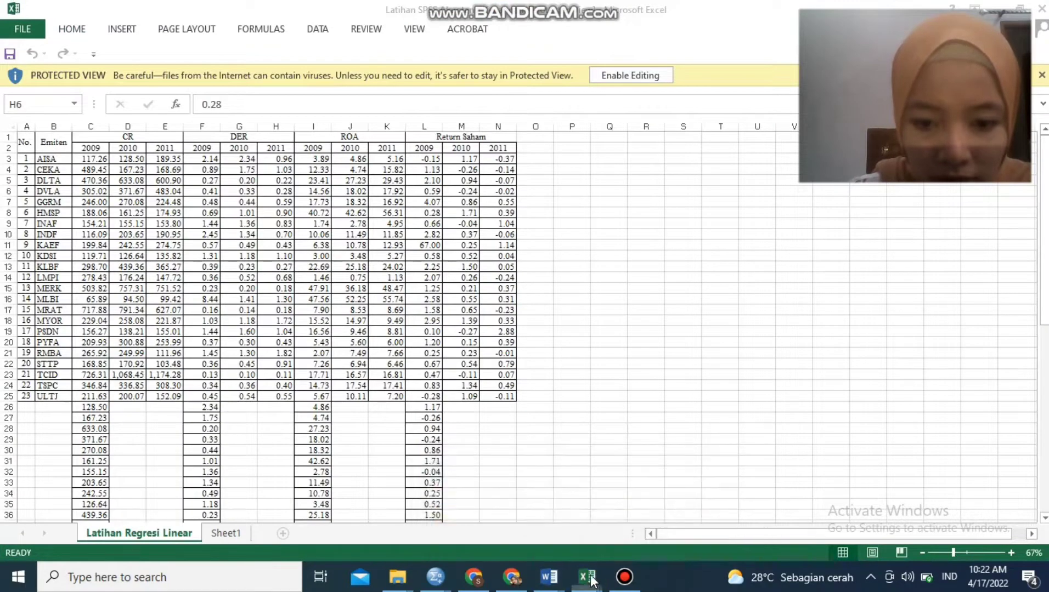
{"action": "mouse_move", "coordinate": [426, 586]}
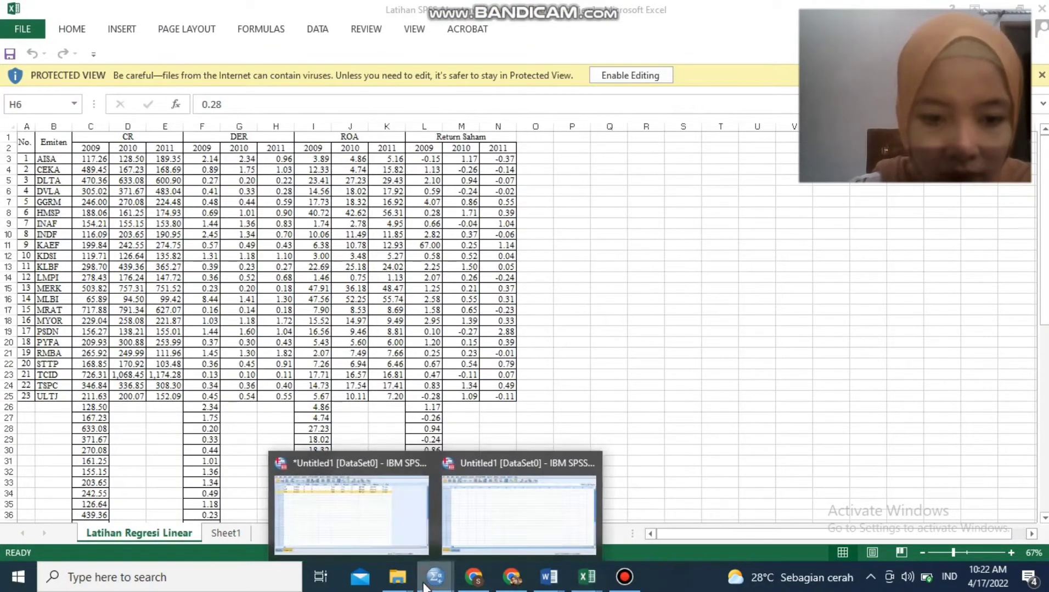
{"action": "left_click", "coordinate": [399, 538]}
{"action": "left_click", "coordinate": [96, 147]}
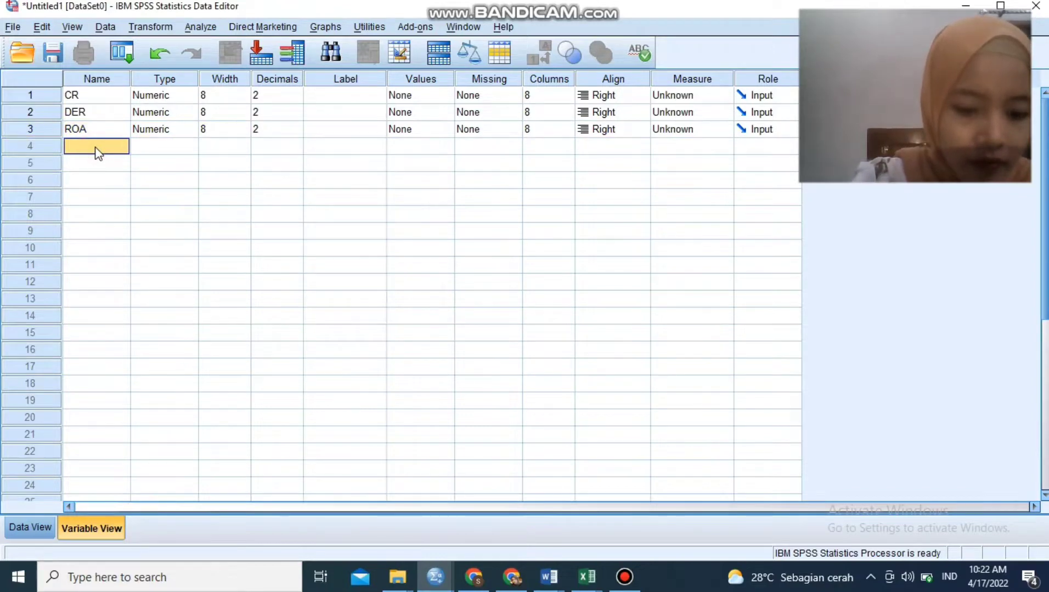
{"action": "type", "text": "Return"}
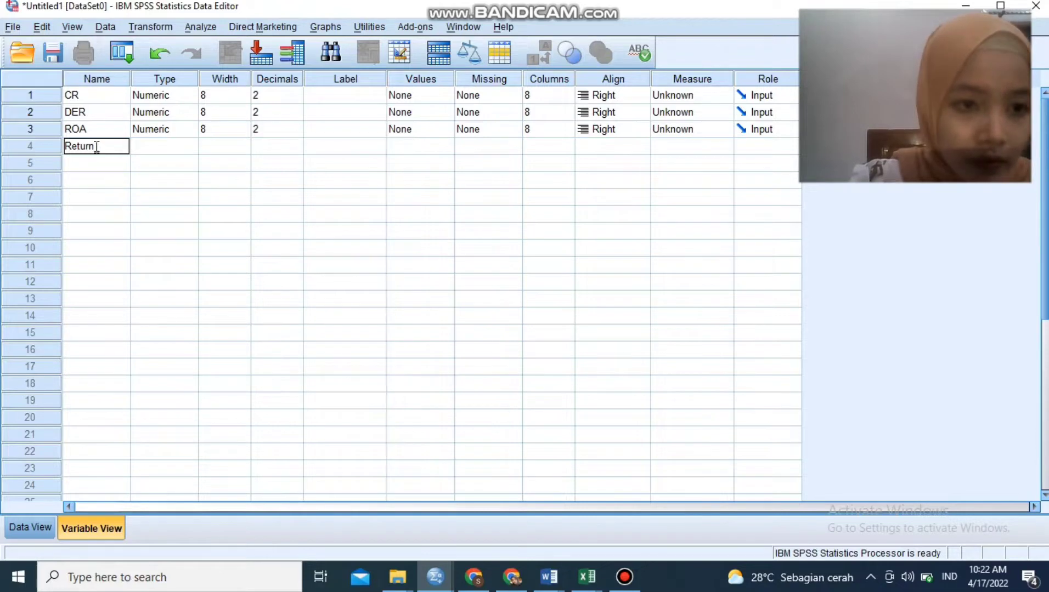
{"action": "type", "text": "_Saham"}
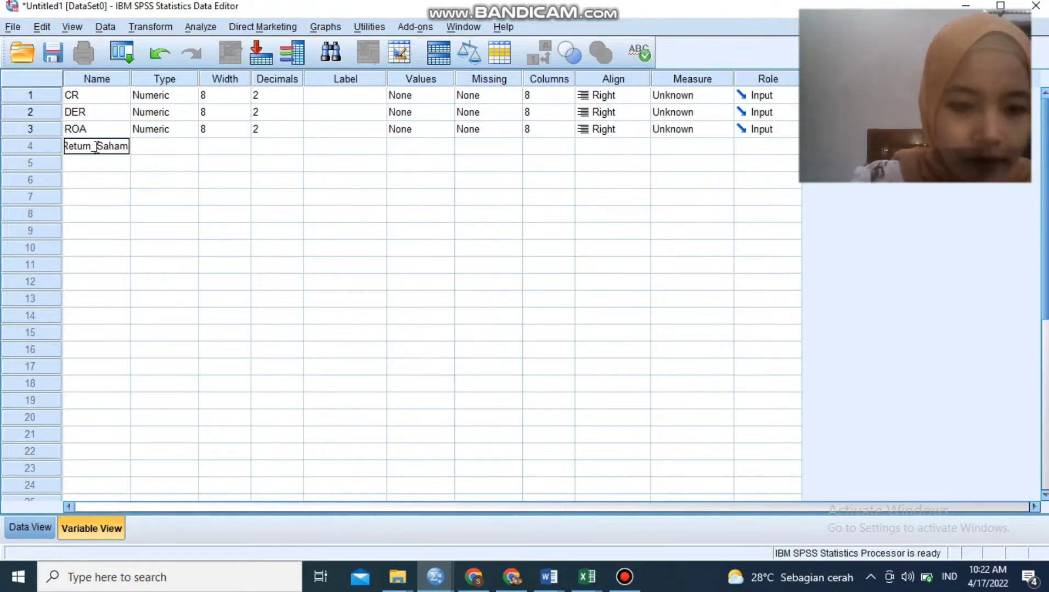
{"action": "left_click", "coordinate": [150, 150]}
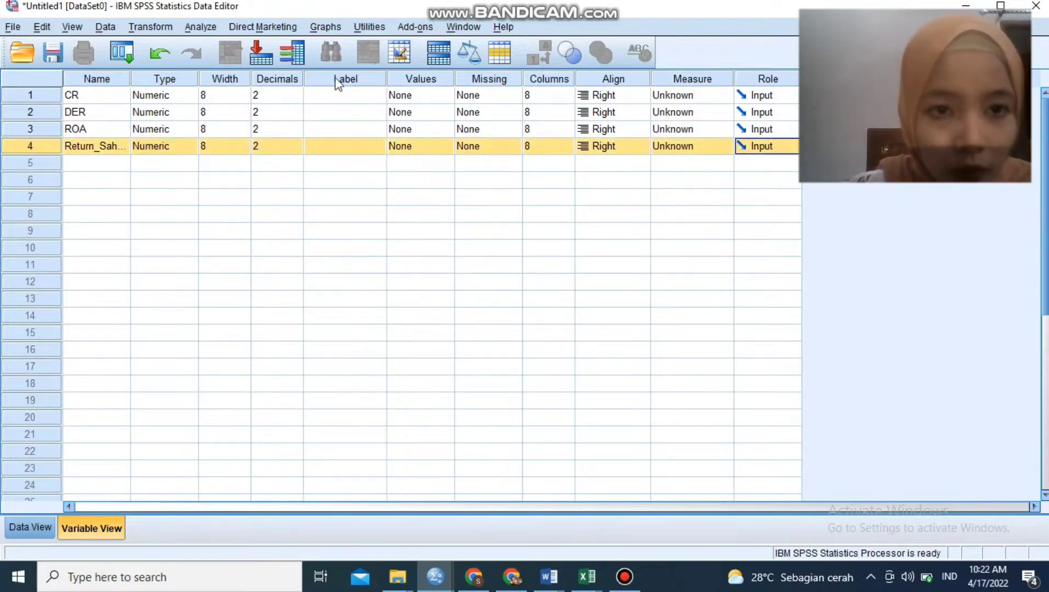
Set the measurement level of CR, DER, ROA and Return_Saham to Scale
{"action": "left_click", "coordinate": [696, 96]}
{"action": "left_click", "coordinate": [694, 114]}
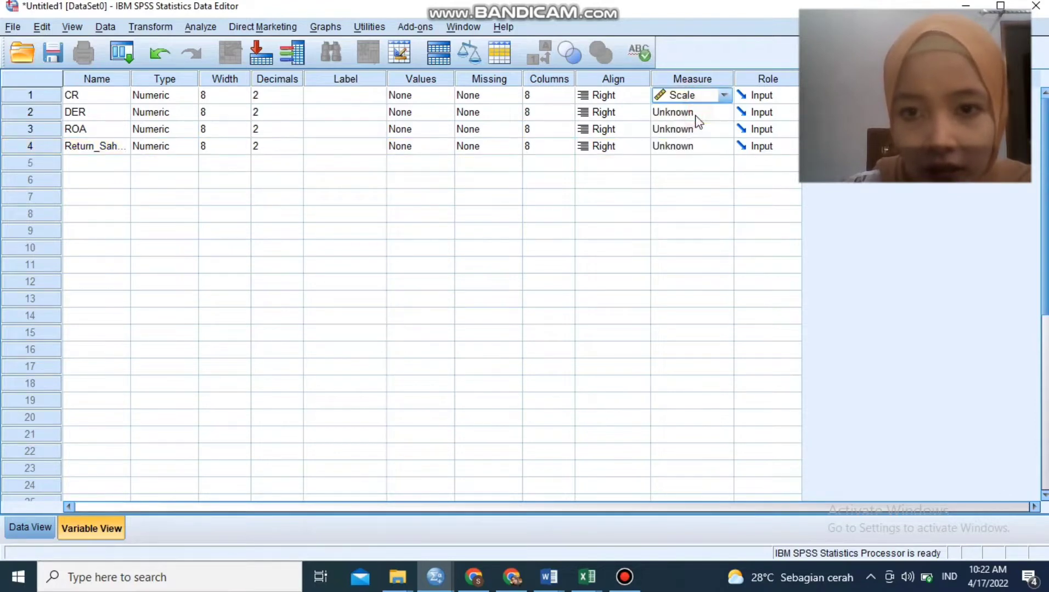
{"action": "left_click", "coordinate": [695, 113]}
{"action": "left_click", "coordinate": [702, 129]}
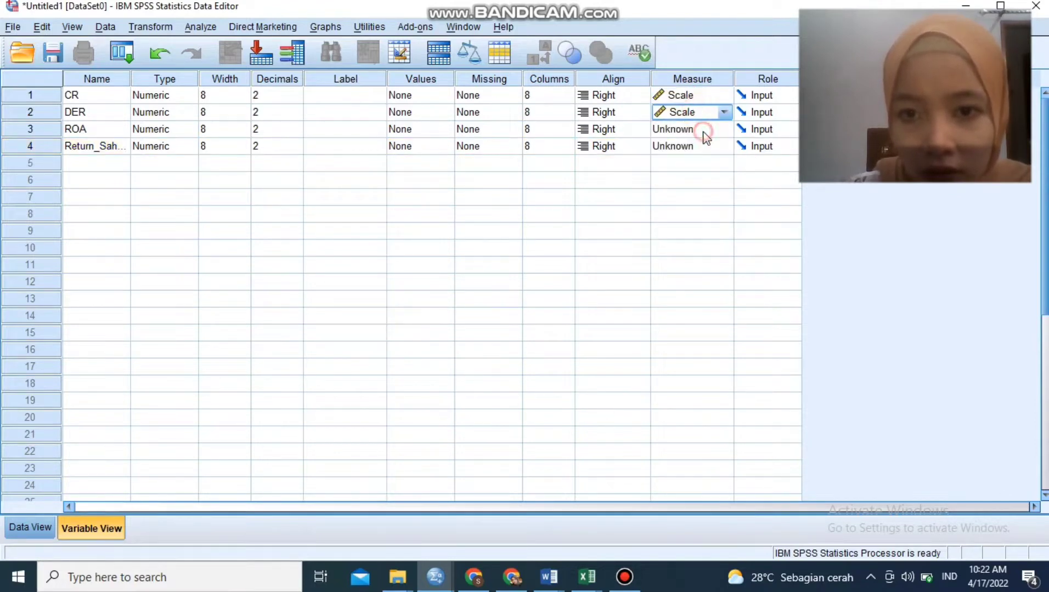
{"action": "left_click", "coordinate": [700, 131]}
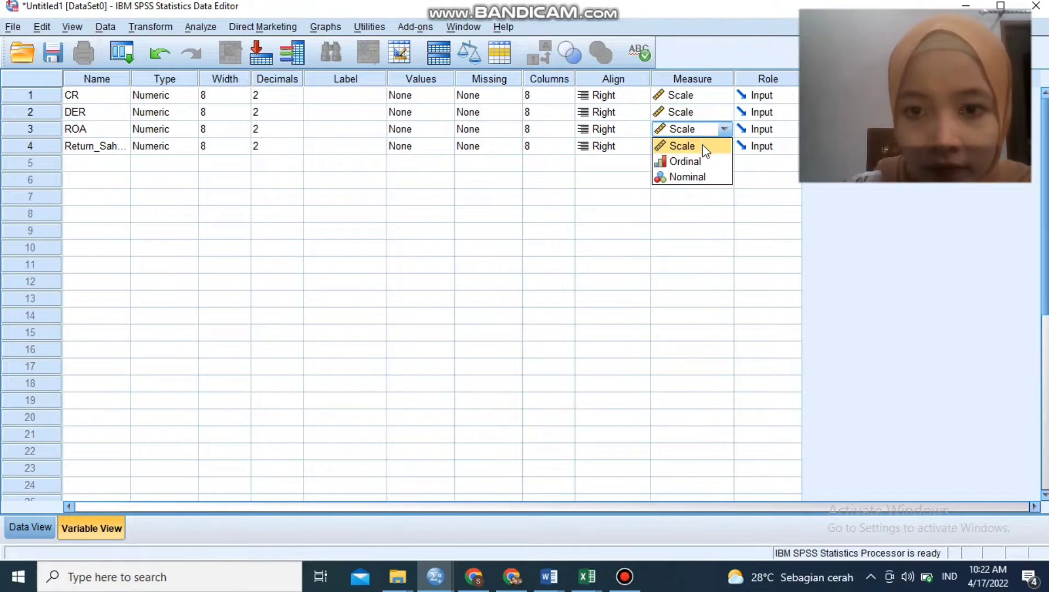
{"action": "left_click", "coordinate": [702, 145]}
{"action": "left_click", "coordinate": [698, 147]}
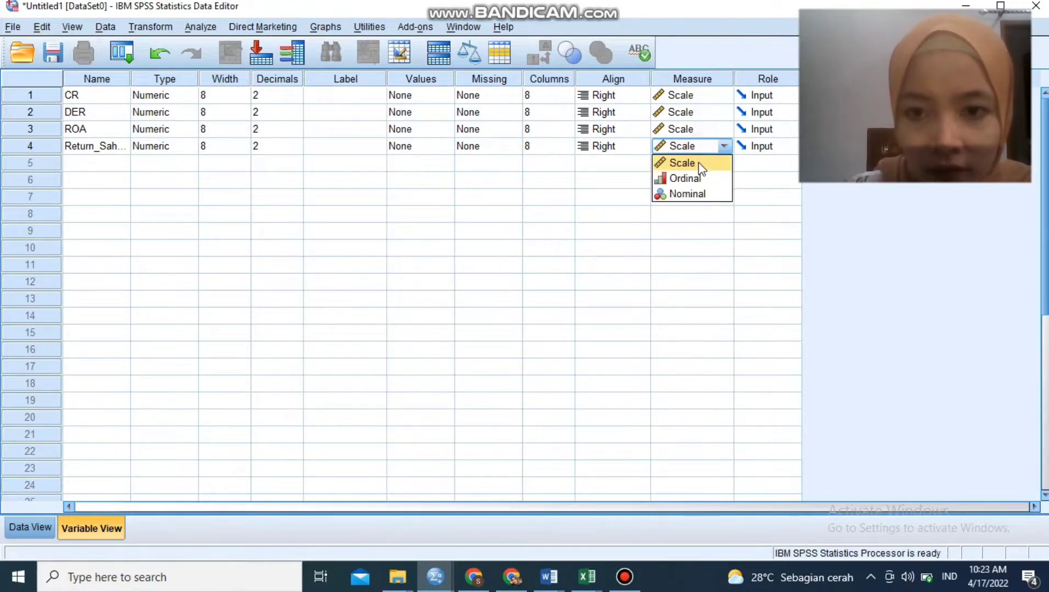
{"action": "left_click", "coordinate": [698, 163]}
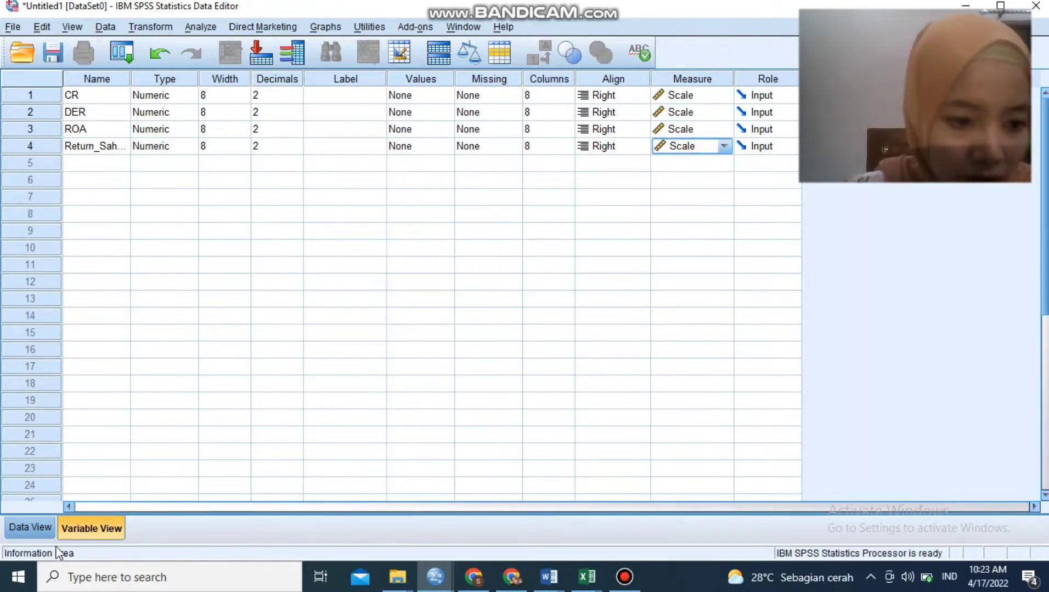
Show the SPSS data grid, then switch to Excel and copy the CR values in C3:C71 of the Latihan Regresi Linear sheet
{"action": "left_click", "coordinate": [40, 528]}
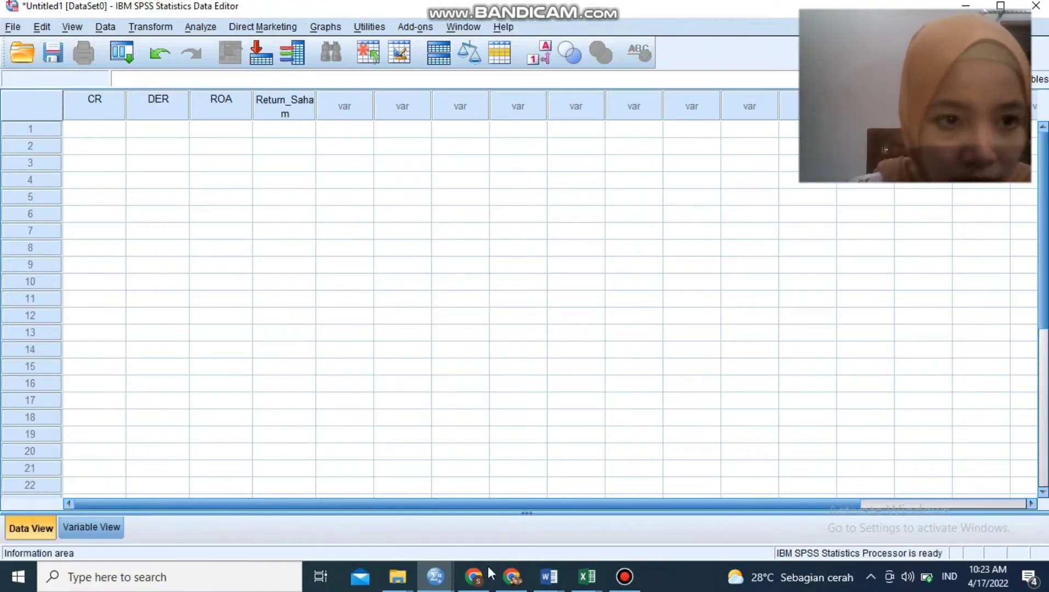
{"action": "left_click", "coordinate": [586, 576]}
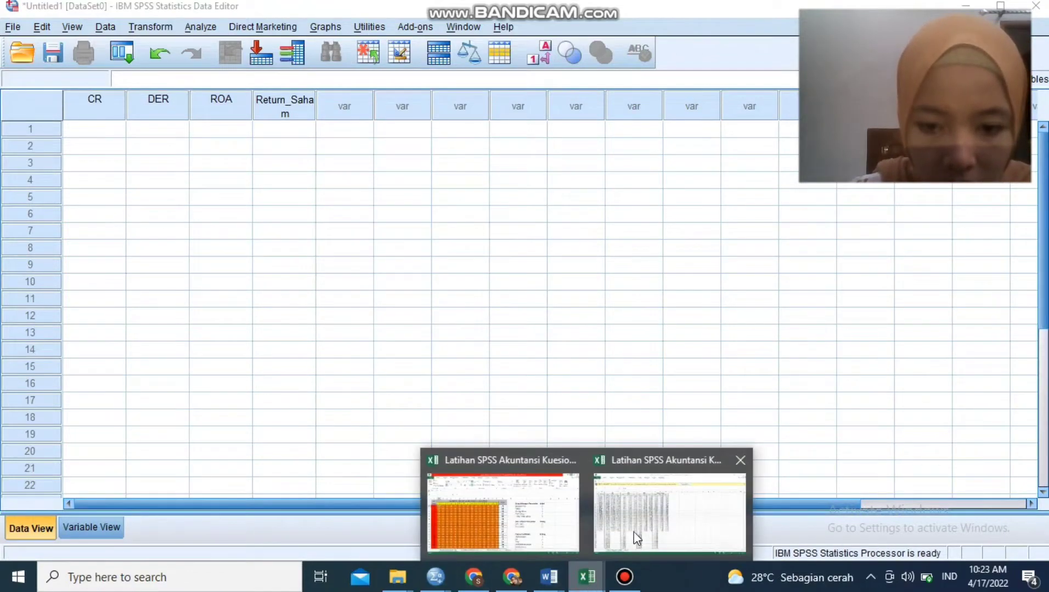
{"action": "left_click", "coordinate": [634, 532]}
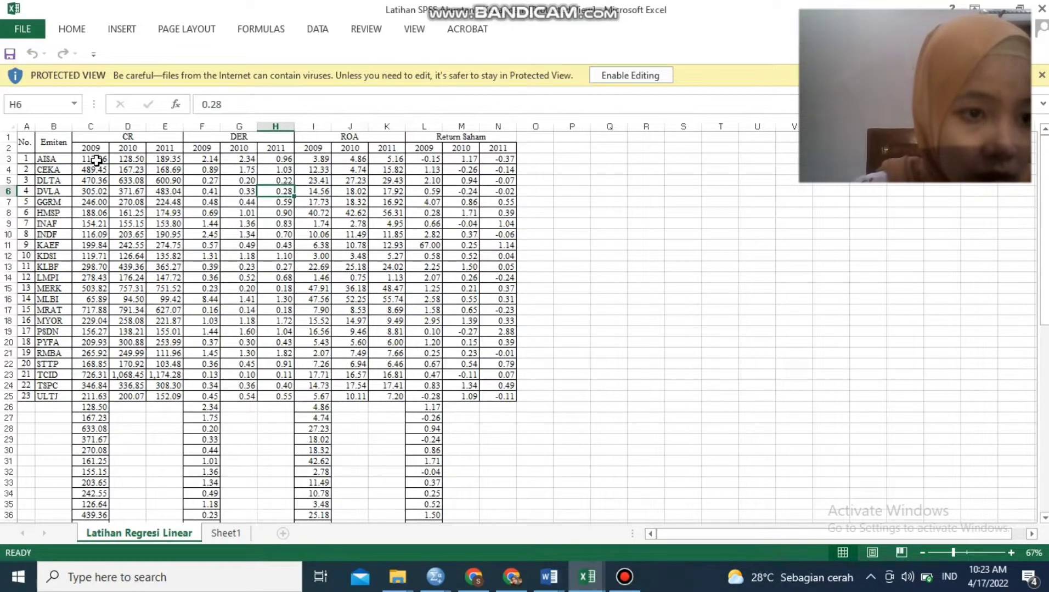
{"action": "left_click_drag", "start_coordinate": [96, 161], "coordinate": [95, 332]}
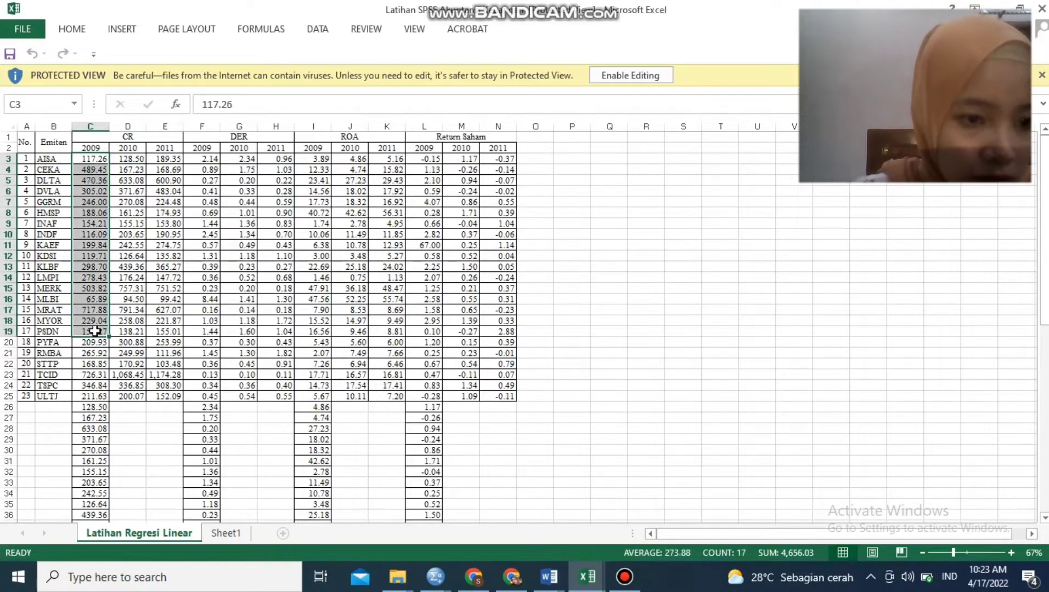
{"action": "left_click", "coordinate": [95, 332]}
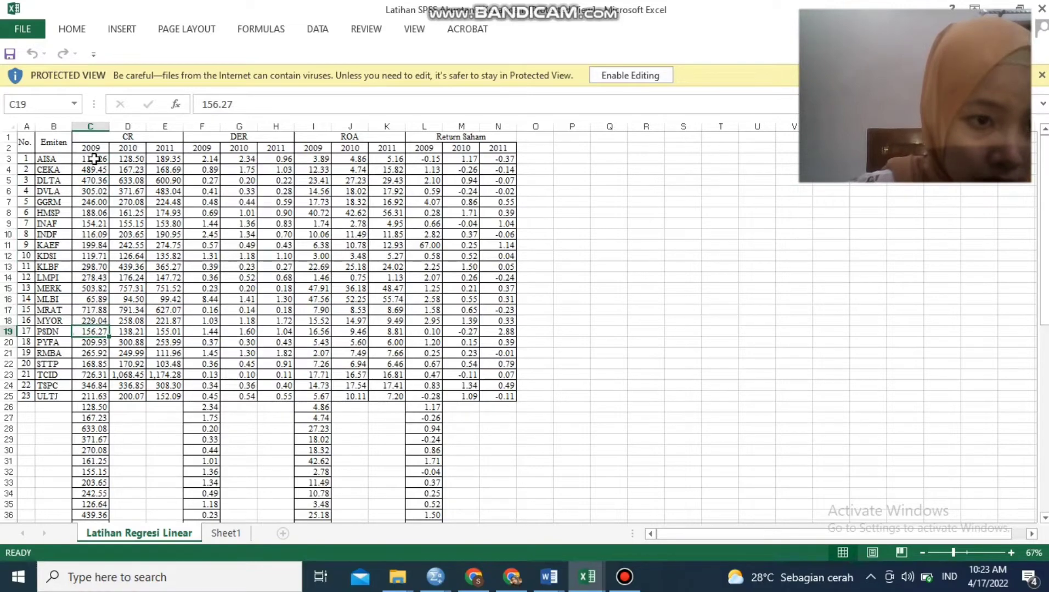
{"action": "mouse_move", "coordinate": [94, 159]}
{"action": "left_mouse_down"}
{"action": "mouse_move", "coordinate": [77, 433]}
{"action": "mouse_move", "coordinate": [38, 513]}
{"action": "mouse_move", "coordinate": [56, 501]}
{"action": "mouse_move", "coordinate": [70, 566]}
{"action": "mouse_move", "coordinate": [70, 283]}
{"action": "mouse_move", "coordinate": [94, 129]}
{"action": "mouse_move", "coordinate": [101, 147]}
{"action": "left_mouse_up"}
{"action": "key", "text": "ctrl+c"}
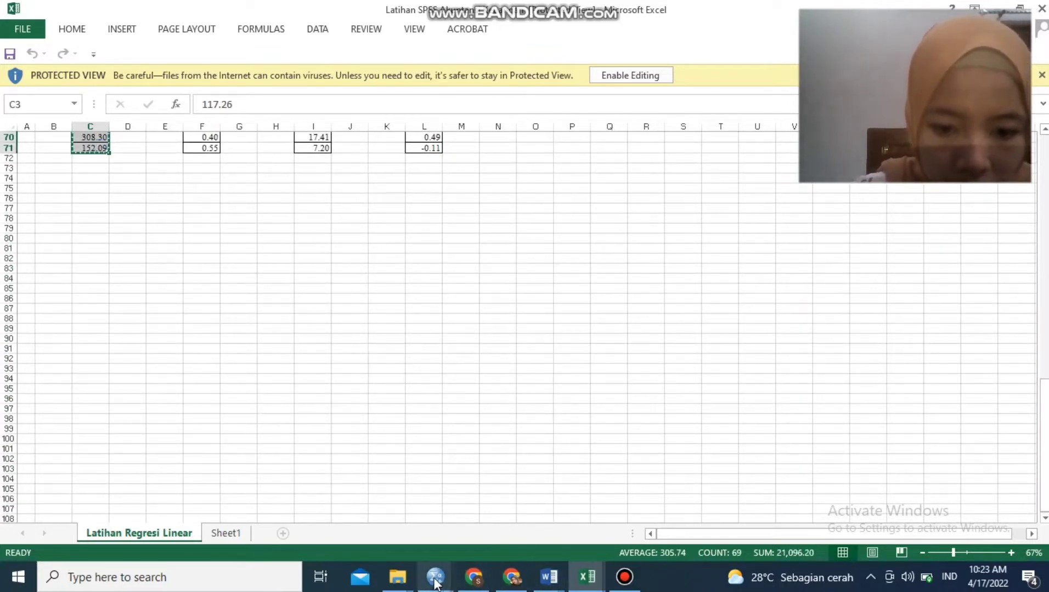
Switch to the SPSS data set and paste the copied values into the CR column from row 1
{"action": "left_click", "coordinate": [592, 575]}
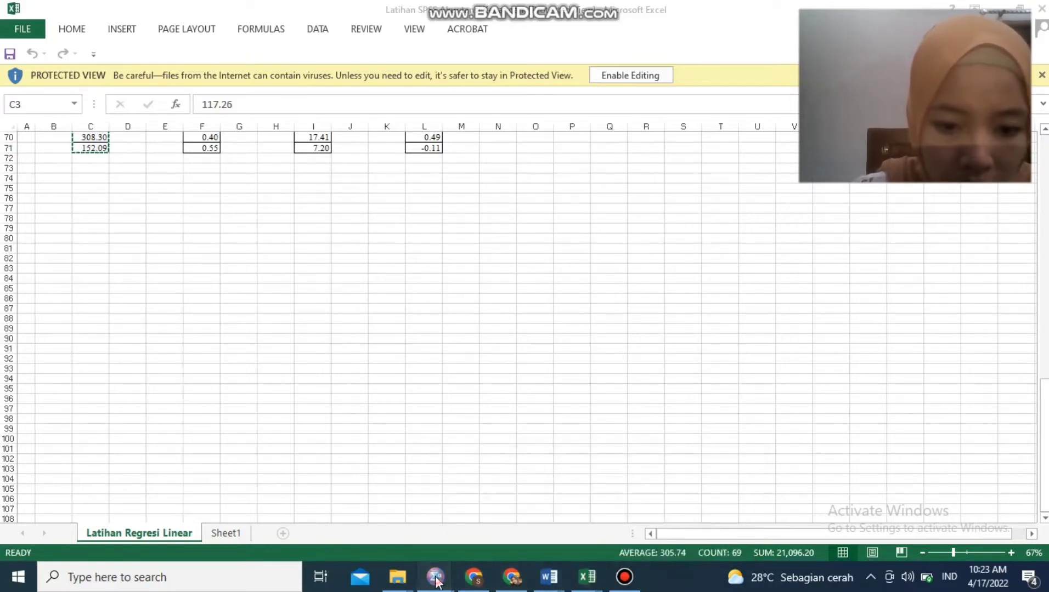
{"action": "mouse_move", "coordinate": [435, 578]}
{"action": "left_click", "coordinate": [391, 541]}
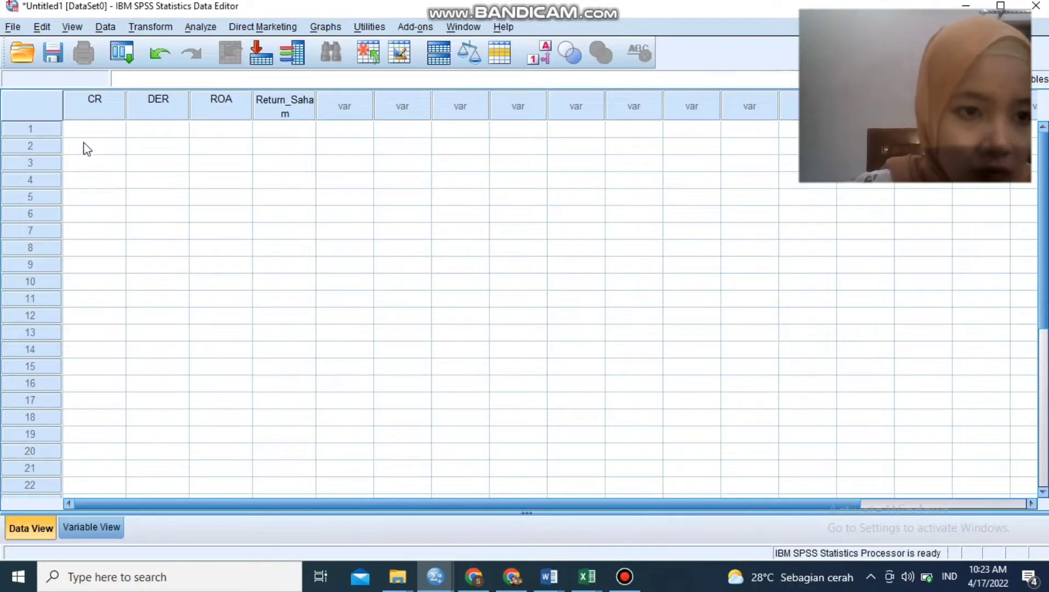
{"action": "left_click", "coordinate": [92, 129]}
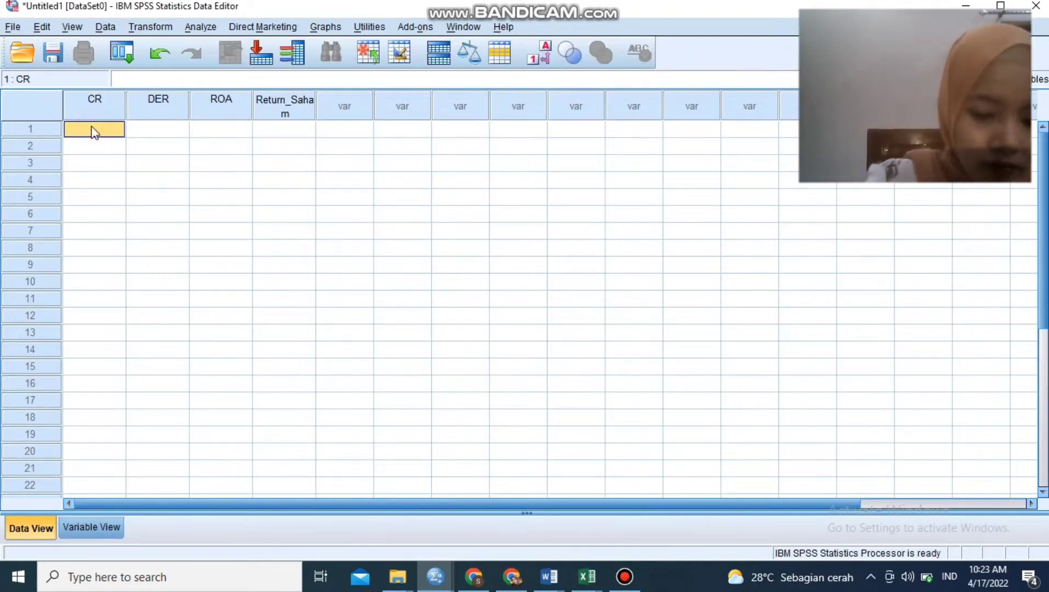
{"action": "key", "text": "ctrl+v"}
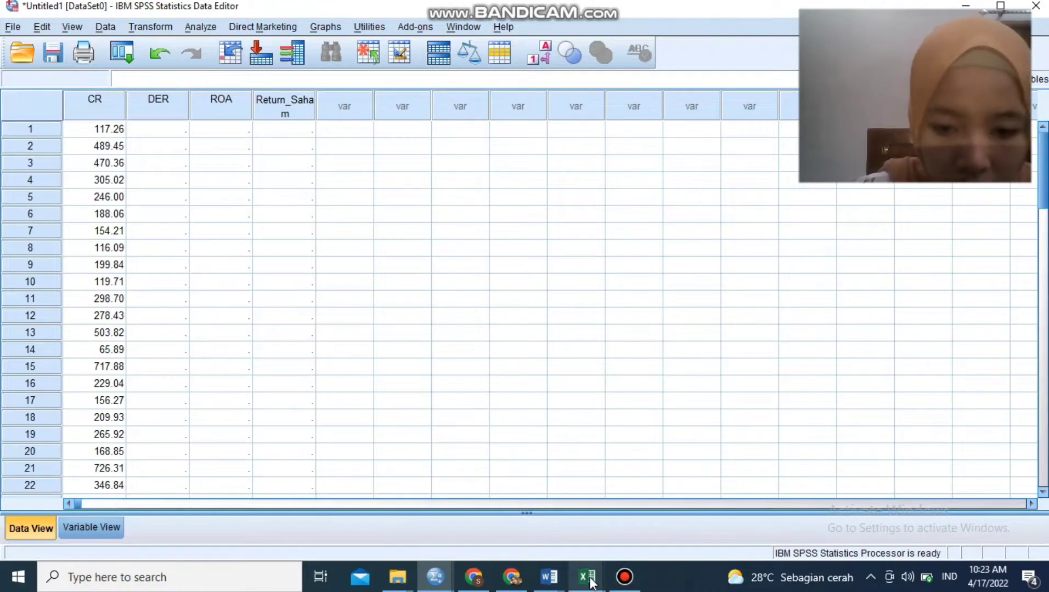
Switch to the Excel Latihan Regresi Linear sheet and copy the DER values in F3:F71
{"action": "mouse_move", "coordinate": [591, 581]}
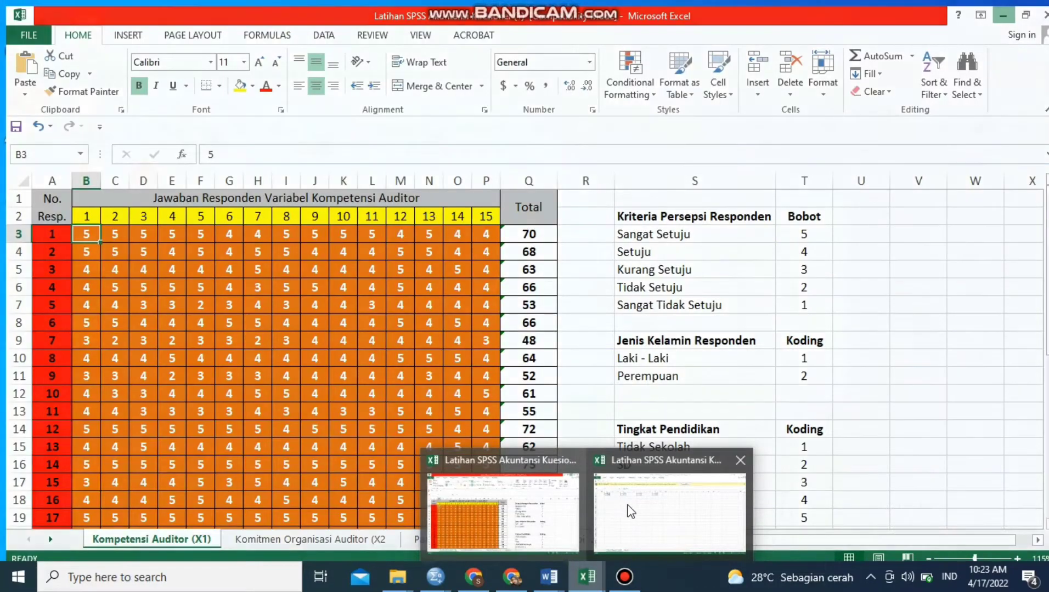
{"action": "left_click", "coordinate": [630, 510]}
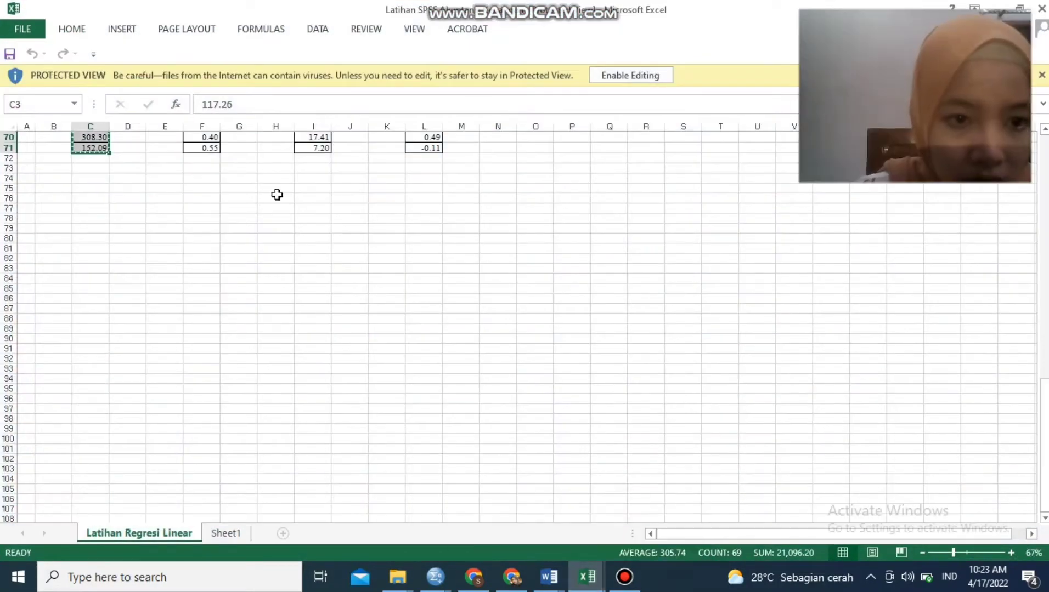
{"action": "left_click", "coordinate": [215, 151]}
{"action": "key", "text": "Up"}
{"action": "key", "text": "Up"}
{"action": "key", "text": "Up"}
{"action": "key", "text": "Up"}
{"action": "key", "text": "Up"}
{"action": "key", "text": "Up"}
{"action": "key", "text": "Up"}
{"action": "key", "text": "Up"}
{"action": "key", "text": "Up"}
{"action": "key", "text": "Up"}
{"action": "key", "text": "Up"}
{"action": "key", "text": "Up"}
{"action": "key", "text": "Up"}
{"action": "key", "text": "Up"}
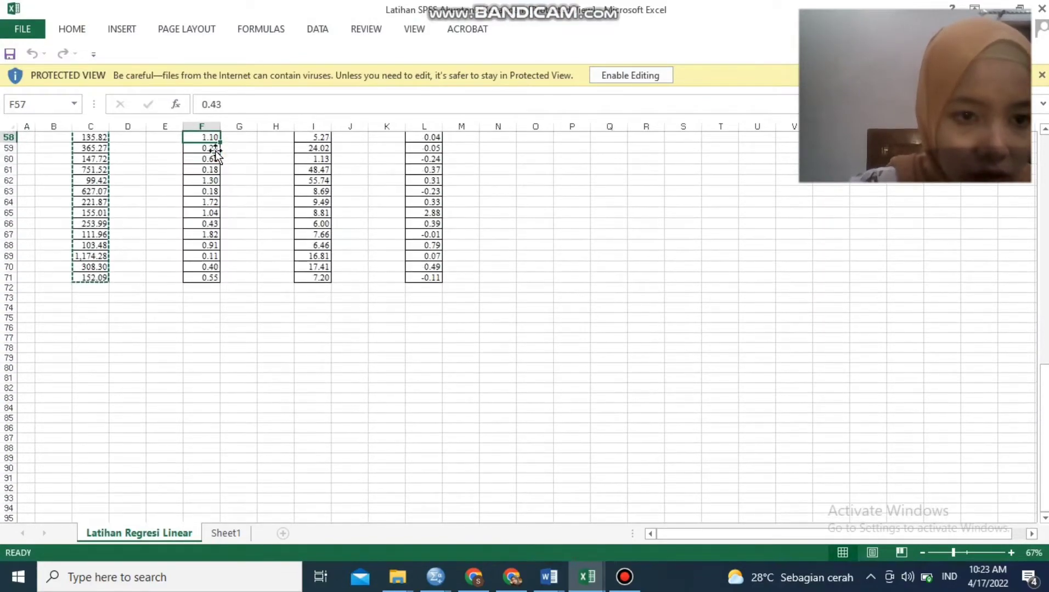
{"action": "key", "text": "Up"}
{"action": "key", "text": "Up"}
{"action": "key", "text": "Up"}
{"action": "key", "text": "Up"}
{"action": "key", "text": "Up"}
{"action": "key", "text": "Up"}
{"action": "key", "text": "Up"}
{"action": "key", "text": "Up"}
{"action": "key", "text": "Up"}
{"action": "key", "text": "Up"}
{"action": "key", "text": "Up"}
{"action": "key", "text": "Up"}
{"action": "key", "text": "Up"}
{"action": "key", "text": "Up"}
{"action": "key", "text": "Up"}
{"action": "key", "text": "Up"}
{"action": "key", "text": "Up"}
{"action": "key", "text": "Up"}
{"action": "key", "text": "Up"}
{"action": "key", "text": "Up"}
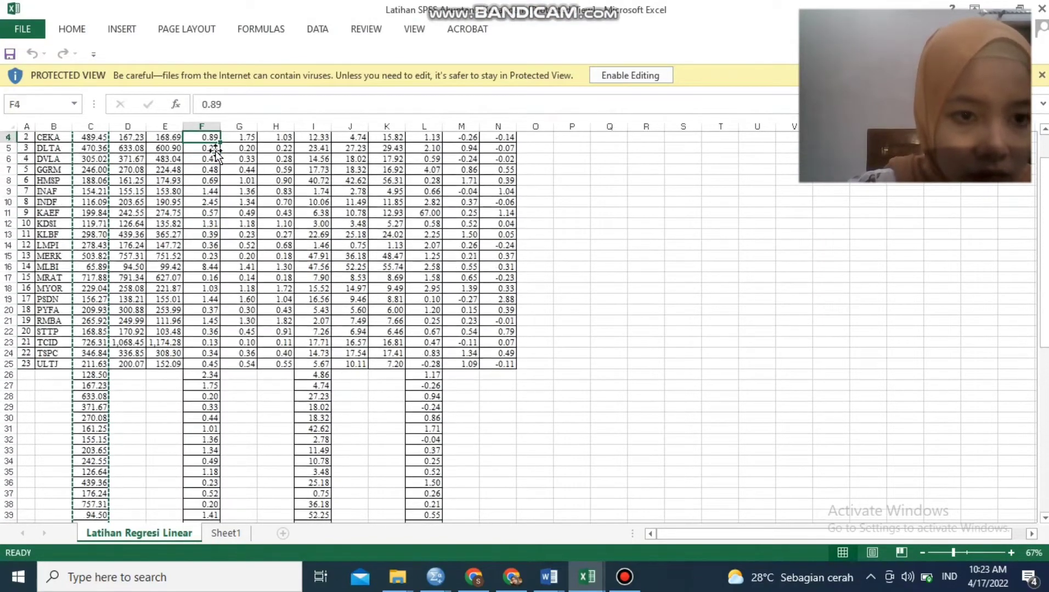
{"action": "key", "text": "Up"}
{"action": "key", "text": "Up"}
{"action": "key", "text": "Up"}
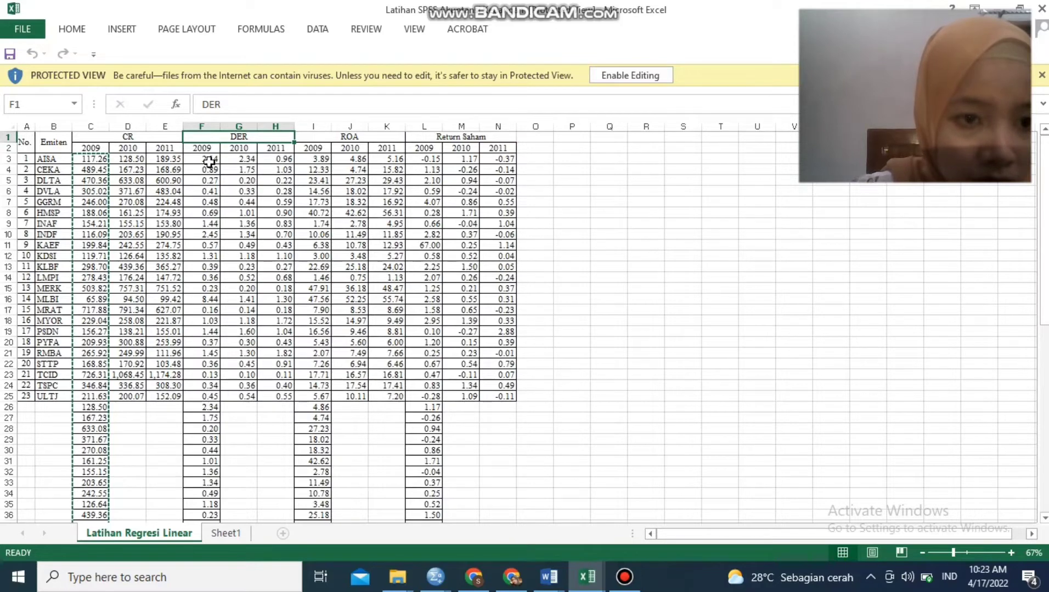
{"action": "left_click_drag", "start_coordinate": [208, 159], "coordinate": [196, 463]}
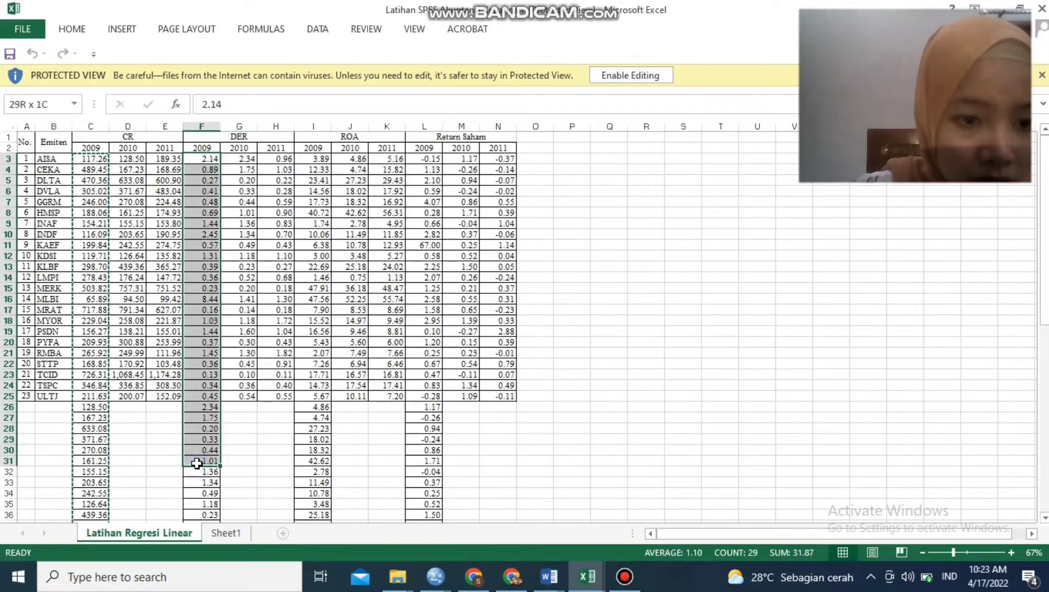
{"action": "left_click", "coordinate": [237, 224]}
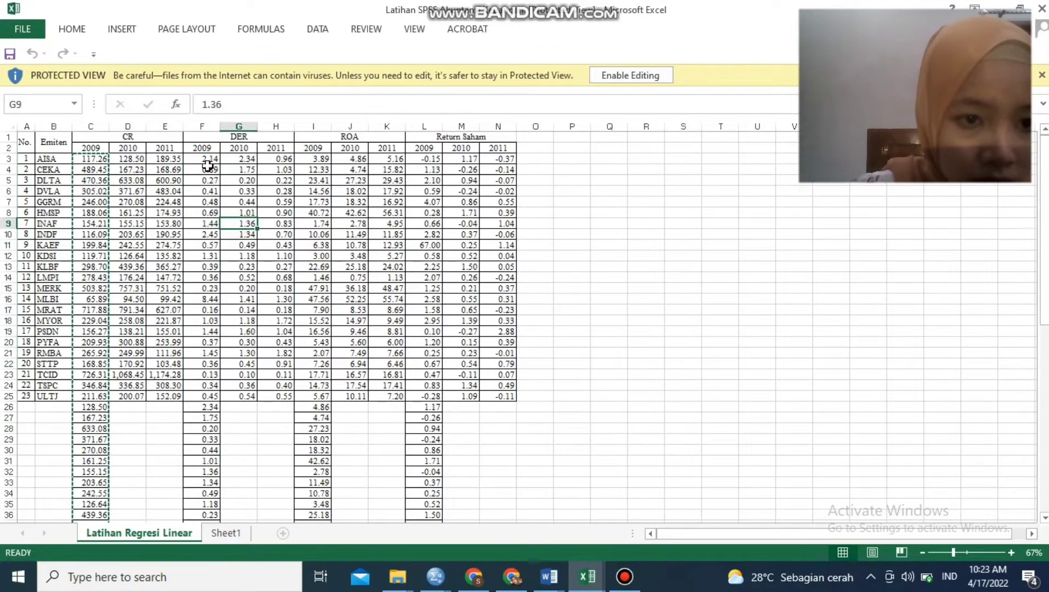
{"action": "left_click_drag", "start_coordinate": [208, 161], "coordinate": [199, 496]}
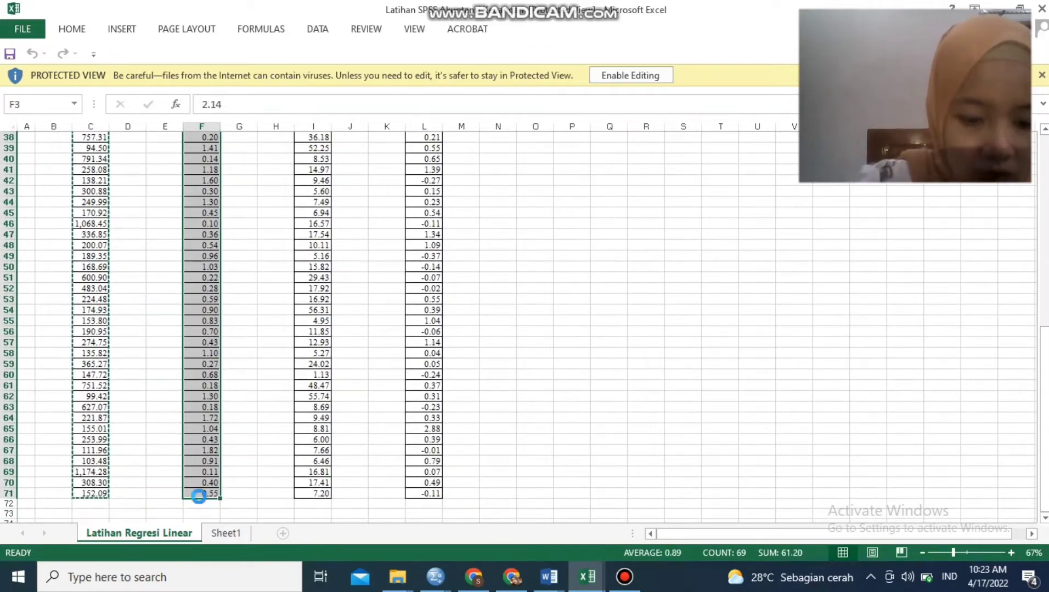
{"action": "key", "text": "ctrl+c"}
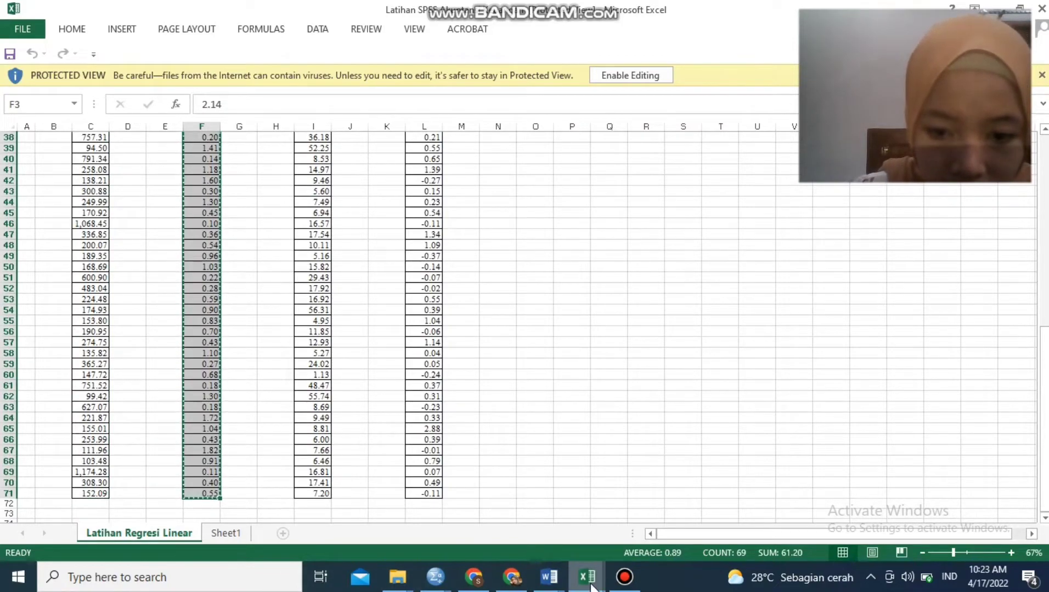
Switch to the SPSS data set and paste the copied values into the DER column from row 1
{"action": "left_click", "coordinate": [428, 584]}
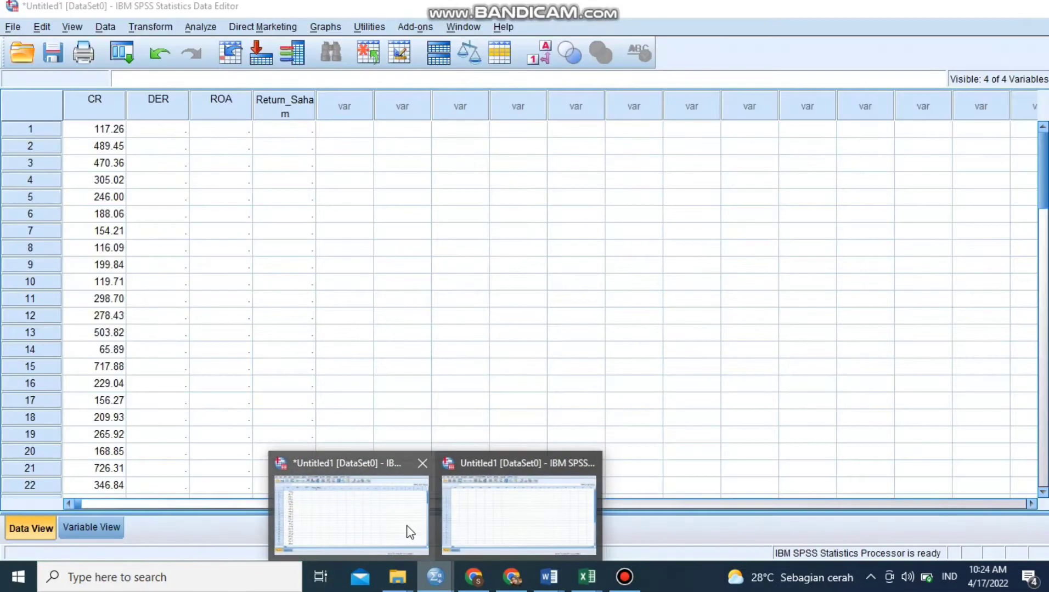
{"action": "left_click", "coordinate": [405, 529]}
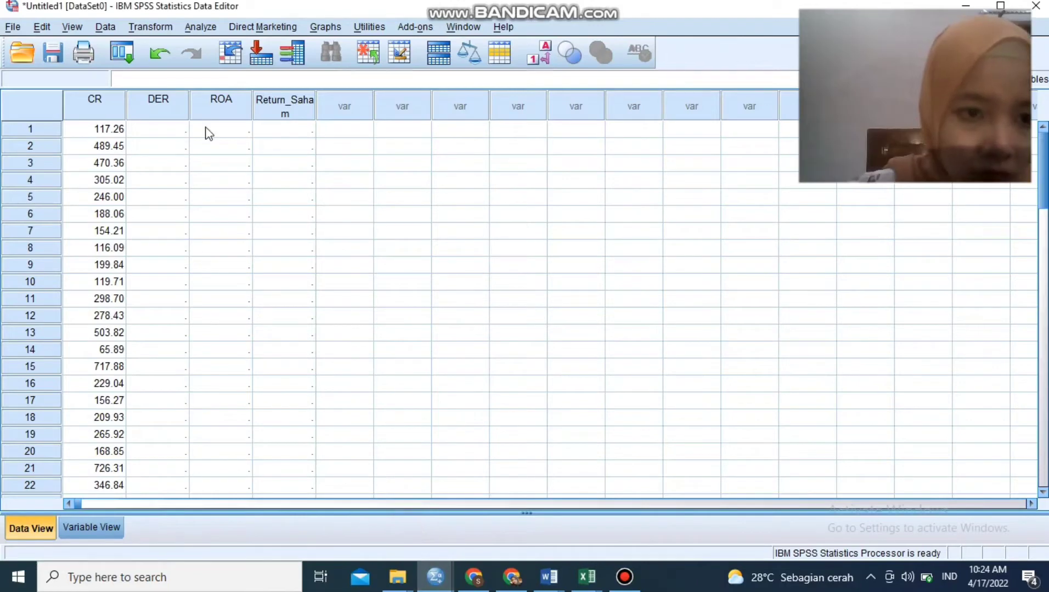
{"action": "left_click", "coordinate": [178, 132]}
{"action": "key", "text": "ctrl+v"}
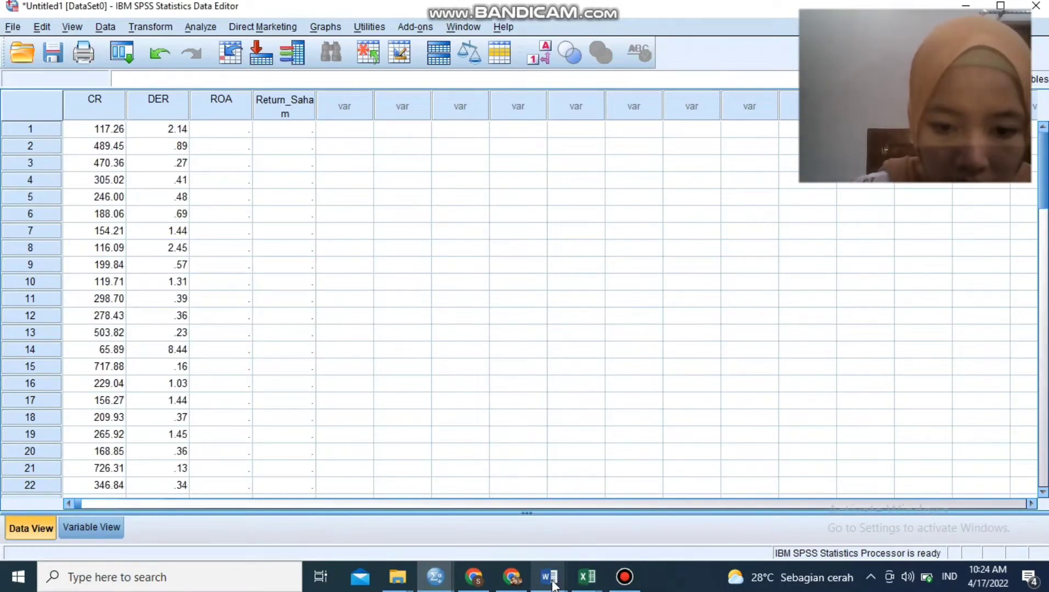
Switch to the Excel Latihan Regresi Linear sheet and copy the ROA values in I3:I71
{"action": "mouse_move", "coordinate": [591, 585]}
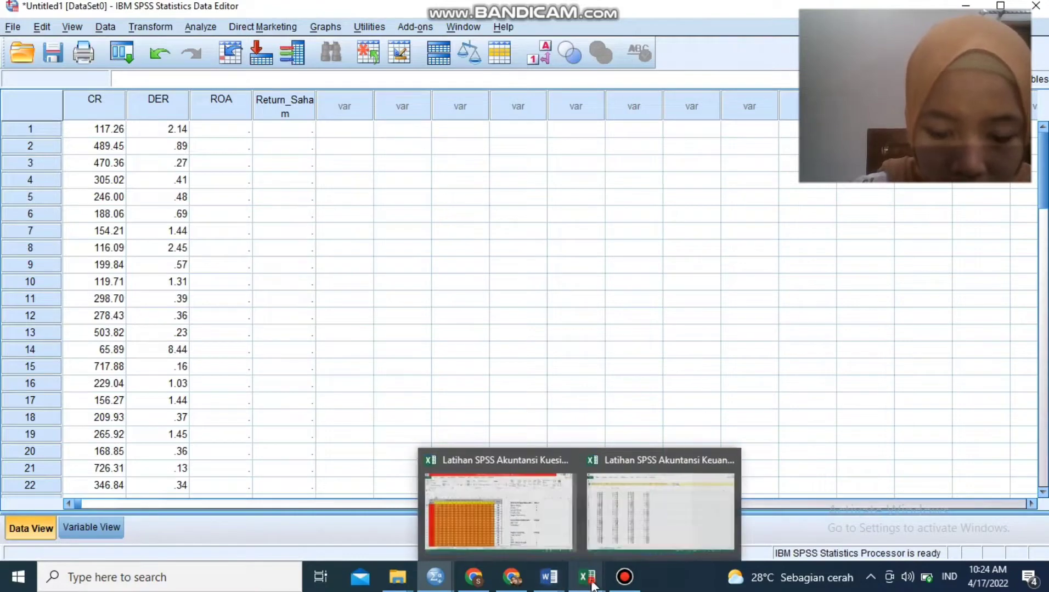
{"action": "left_click", "coordinate": [655, 535]}
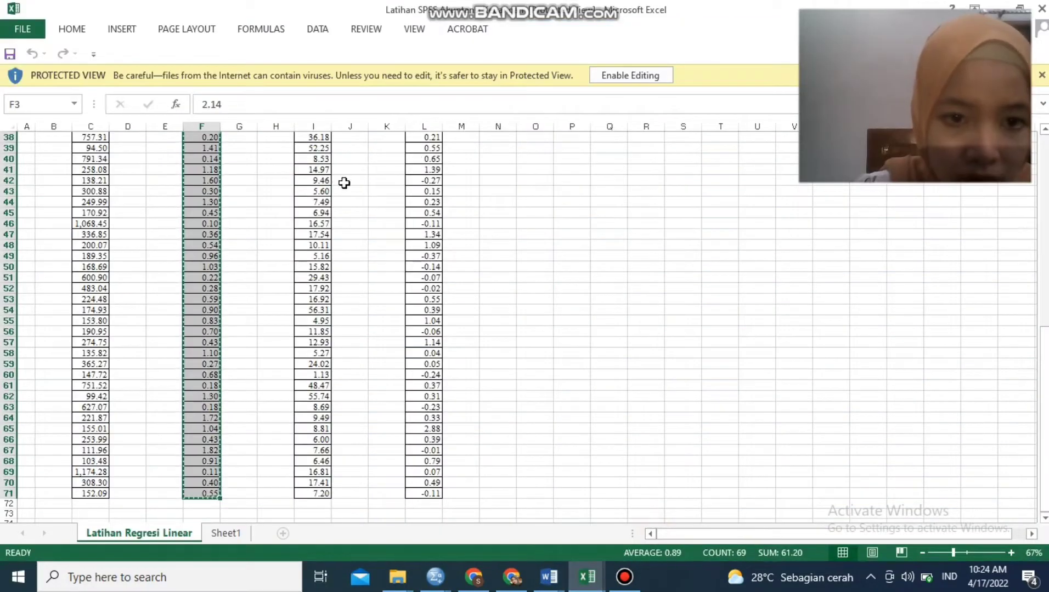
{"action": "left_click", "coordinate": [317, 192]}
{"action": "key", "text": "Up"}
{"action": "key", "text": "Up"}
{"action": "key", "text": "Up"}
{"action": "key", "text": "Up"}
{"action": "key", "text": "Up"}
{"action": "key", "text": "Up"}
{"action": "key", "text": "Up"}
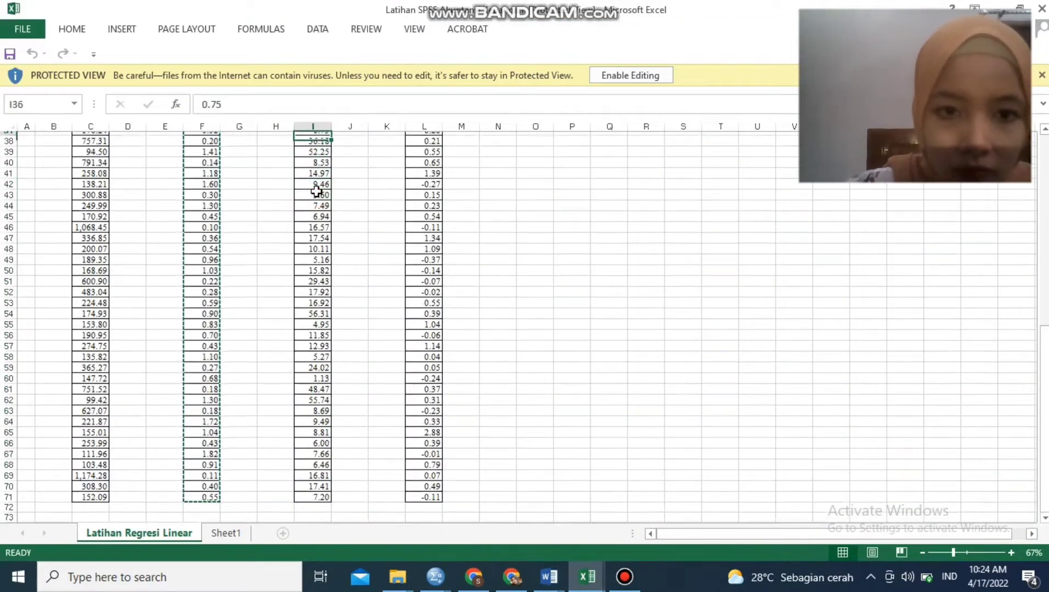
{"action": "key", "text": "Up"}
{"action": "key", "text": "Up"}
{"action": "key", "text": "Up"}
{"action": "key", "text": "Up"}
{"action": "key", "text": "Up"}
{"action": "key", "text": "Up"}
{"action": "key", "text": "Up"}
{"action": "key", "text": "Up"}
{"action": "key", "text": "Up"}
{"action": "key", "text": "Up"}
{"action": "key", "text": "Up"}
{"action": "key", "text": "Up"}
{"action": "key", "text": "Up"}
{"action": "key", "text": "Up"}
{"action": "key", "text": "Up"}
{"action": "key", "text": "Up"}
{"action": "key", "text": "Up"}
{"action": "key", "text": "Up"}
{"action": "key", "text": "Up"}
{"action": "key", "text": "Up"}
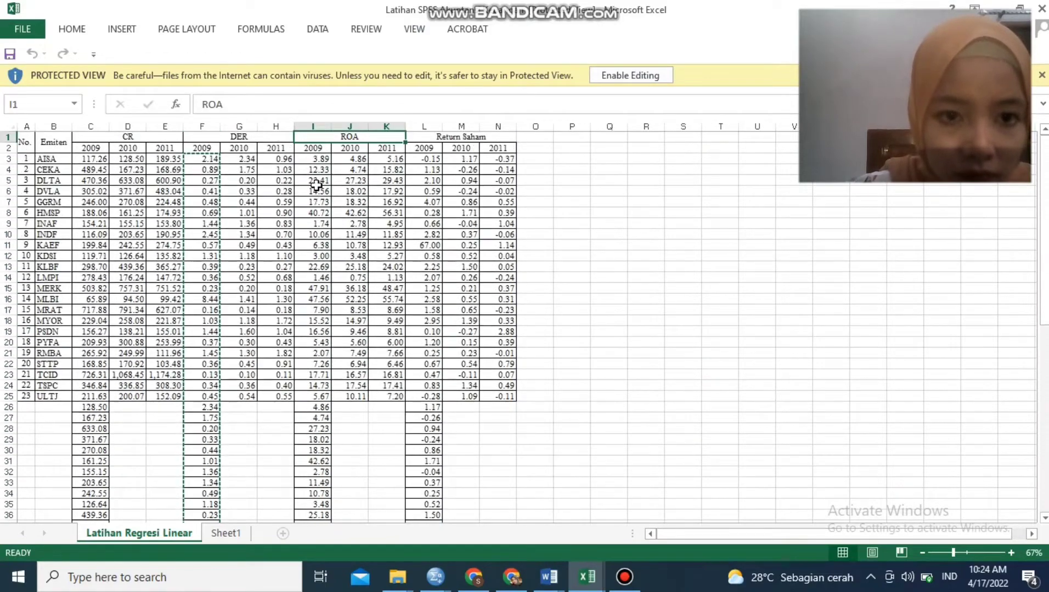
{"action": "left_click_drag", "start_coordinate": [316, 159], "coordinate": [321, 492]}
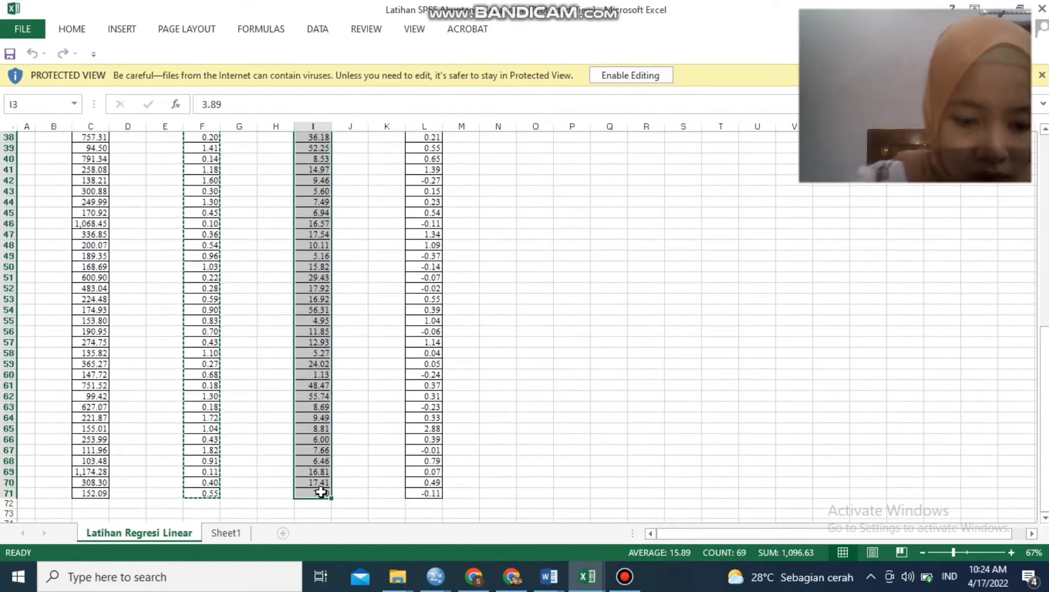
{"action": "key", "text": "ctrl+c"}
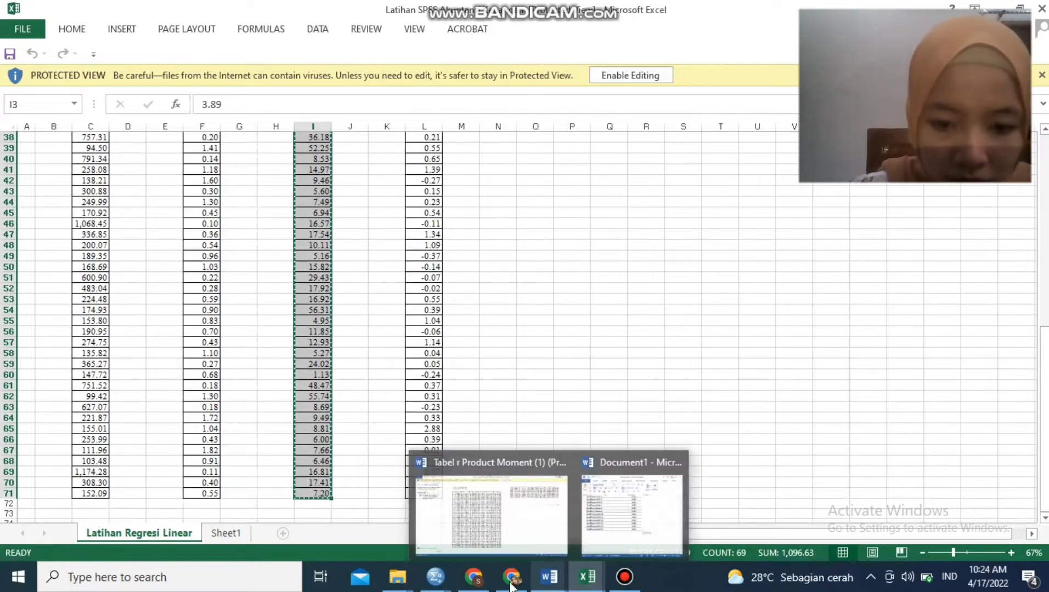
Switch to the SPSS data set and paste the copied values into the ROA column from row 1
{"action": "mouse_move", "coordinate": [441, 581]}
{"action": "left_click", "coordinate": [398, 534]}
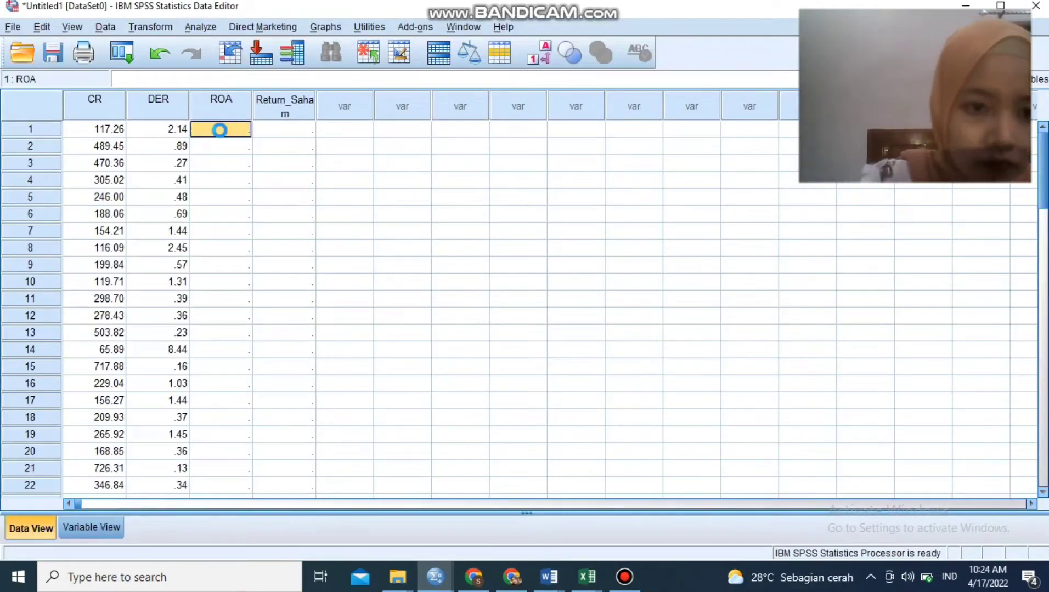
{"action": "key", "text": "ctrl+v"}
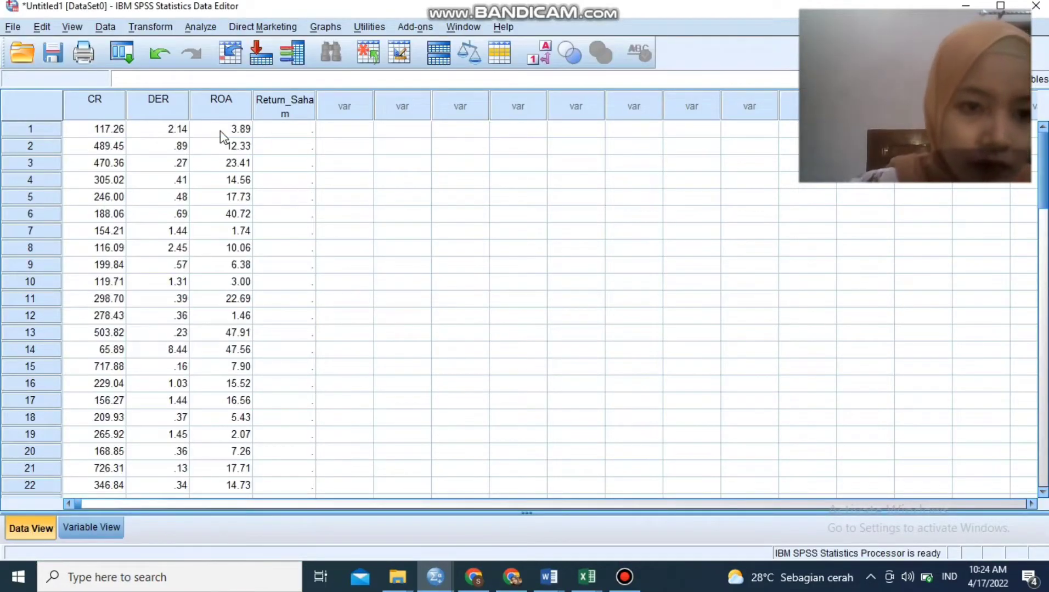
Switch to the Excel Latihan Regresi Linear sheet and copy the Return Saham values in L3:L71
{"action": "left_click", "coordinate": [587, 577]}
{"action": "left_click", "coordinate": [628, 516]}
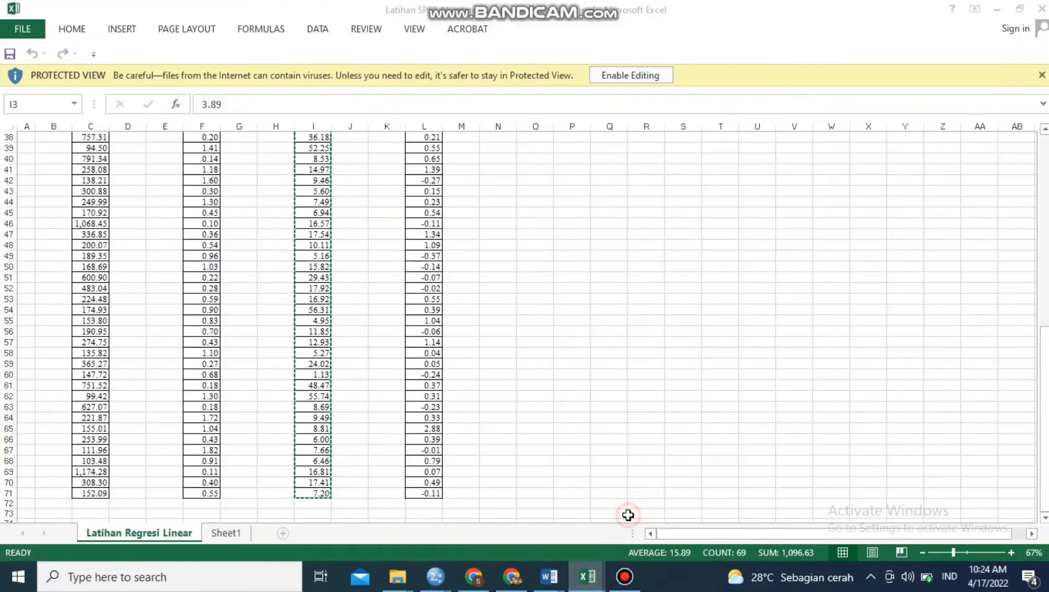
{"action": "left_click", "coordinate": [486, 287]}
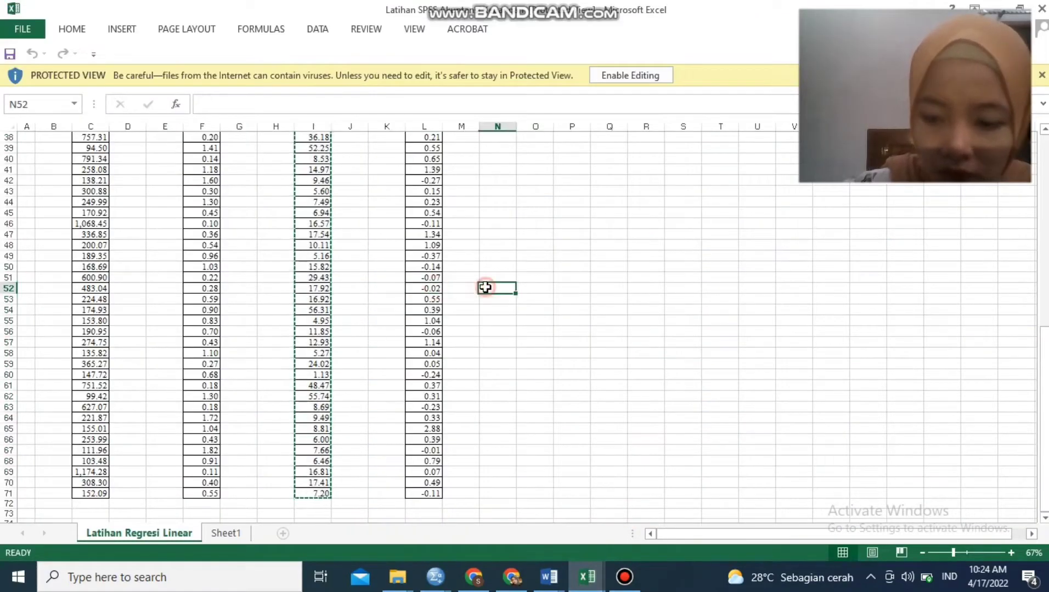
{"action": "key", "text": "Up"}
{"action": "key", "text": "Up"}
{"action": "key", "text": "Up"}
{"action": "key", "text": "Up"}
{"action": "key", "text": "Up"}
{"action": "key", "text": "Up"}
{"action": "key", "text": "Up"}
{"action": "key", "text": "Up"}
{"action": "key", "text": "Up"}
{"action": "key", "text": "Up"}
{"action": "key", "text": "Up"}
{"action": "key", "text": "Up"}
{"action": "key", "text": "Up"}
{"action": "key", "text": "Up"}
{"action": "key", "text": "Up"}
{"action": "key", "text": "Up"}
{"action": "key", "text": "Up"}
{"action": "key", "text": "Up"}
{"action": "key", "text": "Up"}
{"action": "key", "text": "Up"}
{"action": "key", "text": "Up"}
{"action": "key", "text": "Up"}
{"action": "key", "text": "Up"}
{"action": "key", "text": "Up"}
{"action": "key", "text": "Up"}
{"action": "key", "text": "Up"}
{"action": "key", "text": "Up"}
{"action": "key", "text": "Up"}
{"action": "key", "text": "Up"}
{"action": "key", "text": "Up"}
{"action": "key", "text": "Up"}
{"action": "key", "text": "Up"}
{"action": "key", "text": "Up"}
{"action": "key", "text": "Up"}
{"action": "key", "text": "Up"}
{"action": "key", "text": "Up"}
{"action": "key", "text": "Up"}
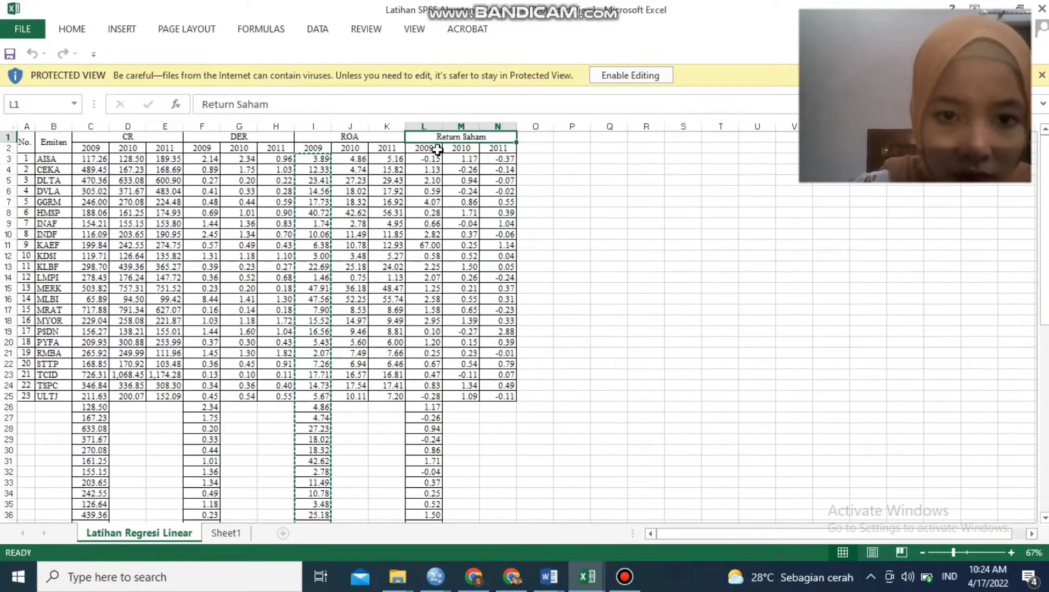
{"action": "left_click_drag", "start_coordinate": [423, 158], "coordinate": [430, 297]}
{"action": "key", "text": "ctrl+c"}
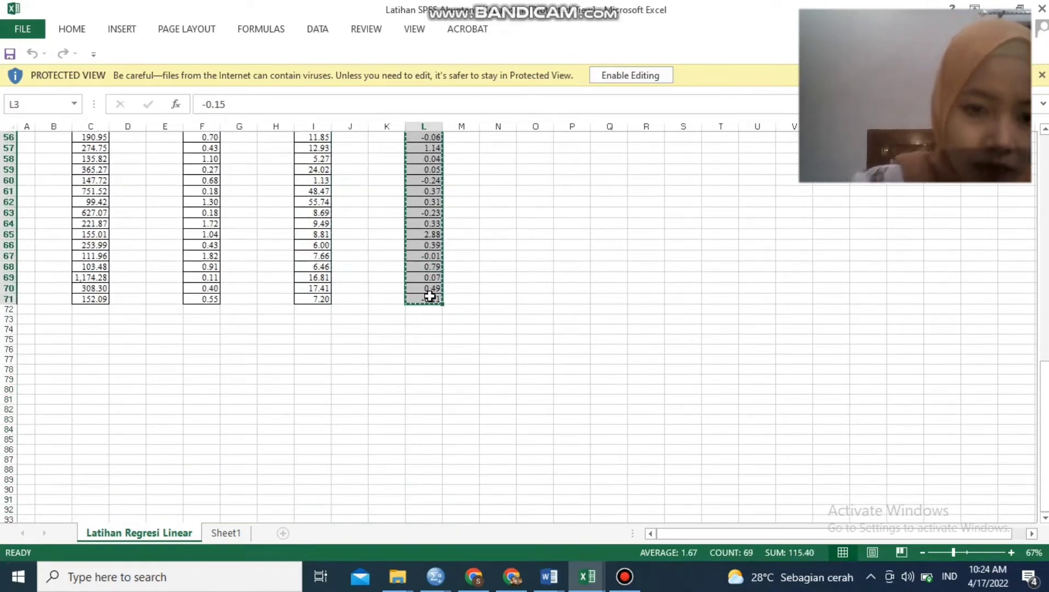
Switch to the SPSS data set and paste the copied values into the Return_Saham column from row 1
{"action": "mouse_move", "coordinate": [436, 581]}
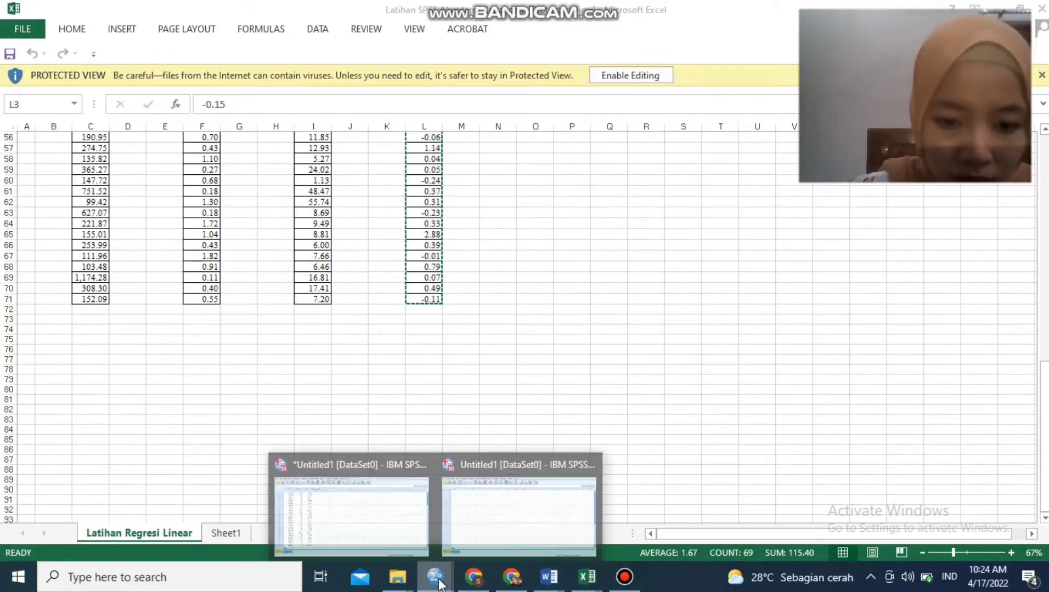
{"action": "left_click", "coordinate": [406, 512]}
{"action": "left_click", "coordinate": [298, 132]}
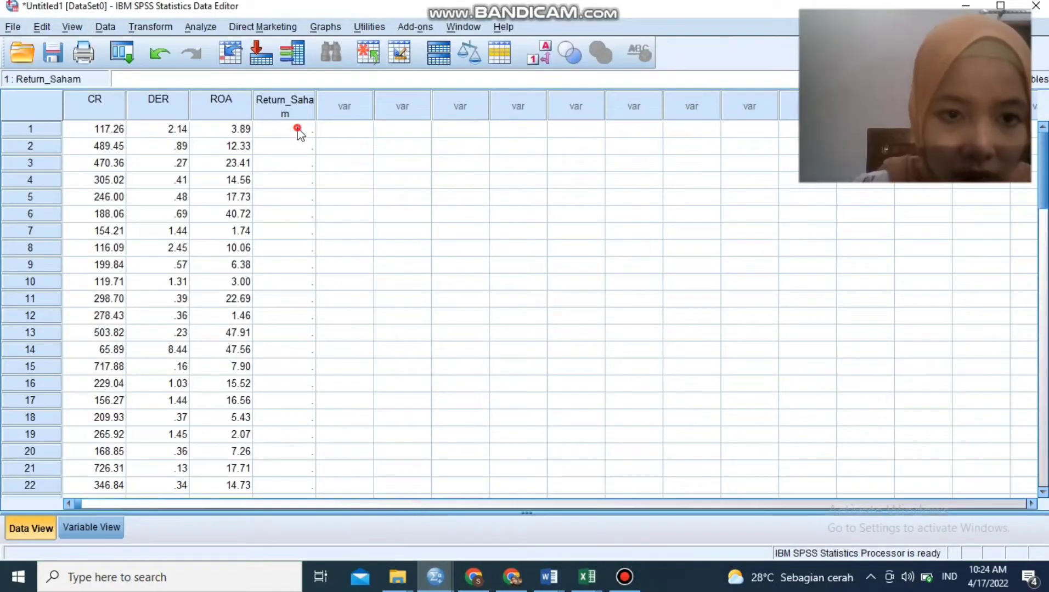
{"action": "key", "text": "ctrl+v"}
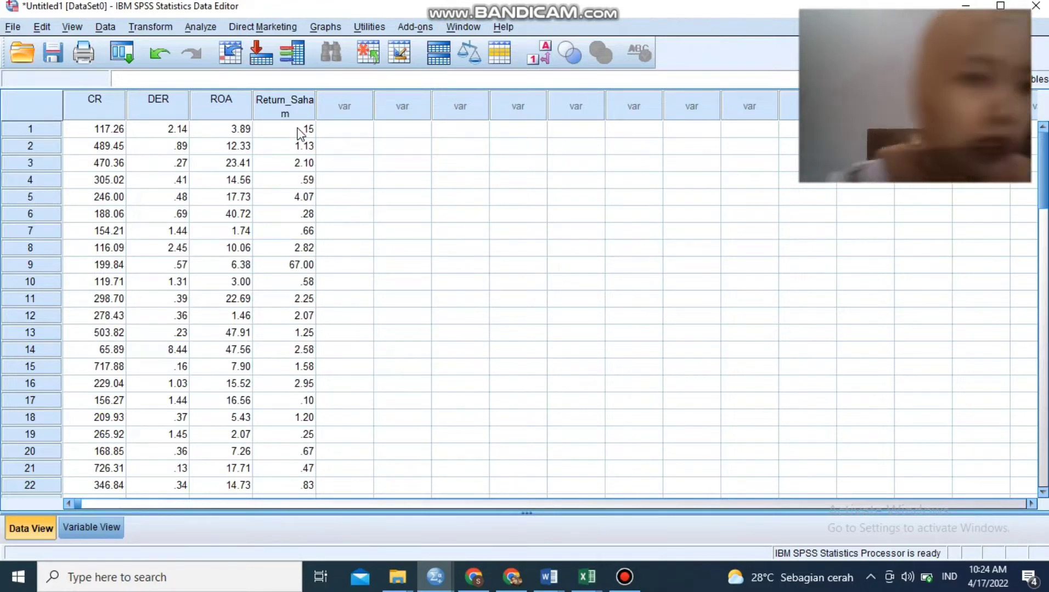
Start a Descriptives analysis and add CR, DER, ROA and Return_Saham as its variables
{"action": "left_click", "coordinate": [200, 29]}
{"action": "mouse_move", "coordinate": [250, 70]}
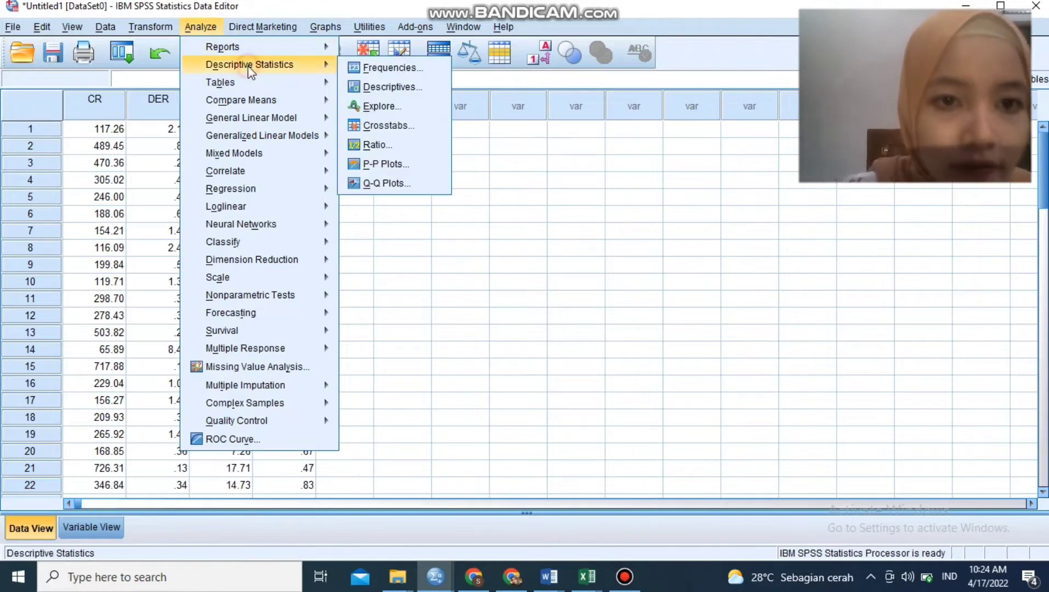
{"action": "left_click", "coordinate": [387, 87]}
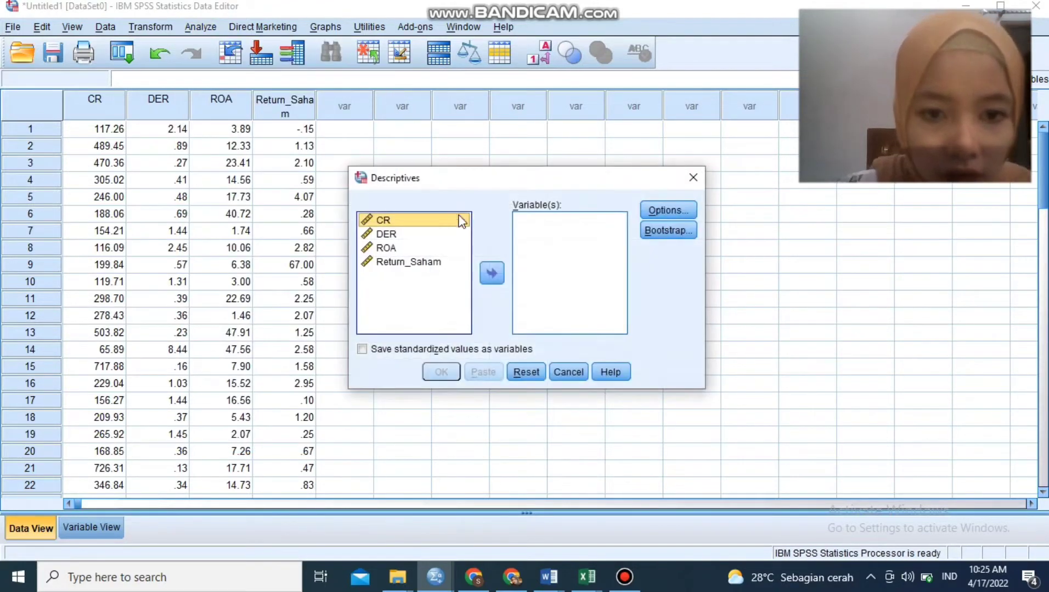
{"action": "left_click", "coordinate": [398, 222]}
{"action": "left_click_drag", "start_coordinate": [402, 235], "coordinate": [428, 281]}
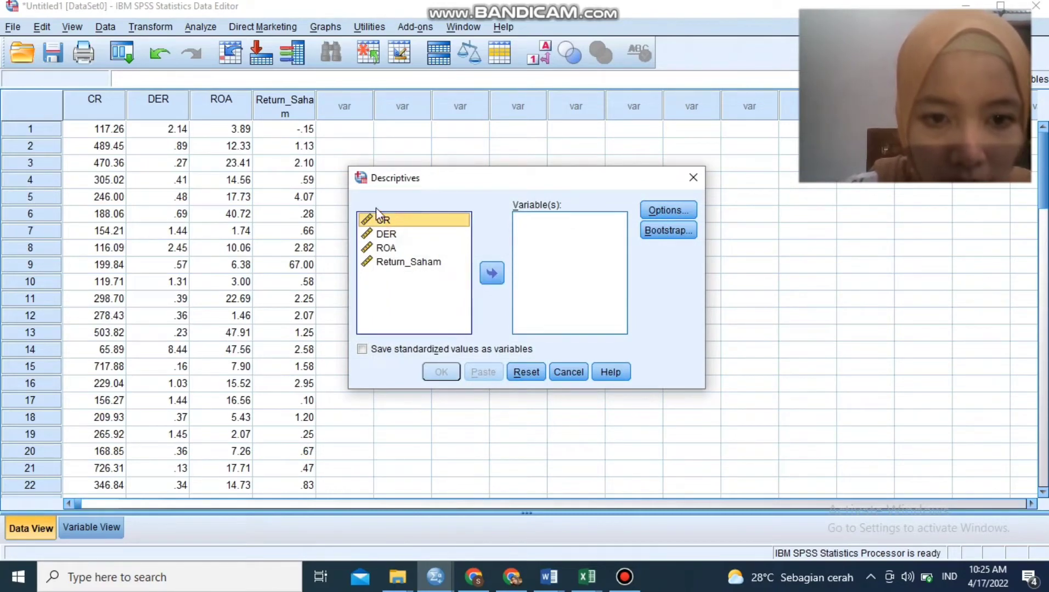
{"action": "left_click", "coordinate": [438, 277]}
{"action": "left_click", "coordinate": [378, 222]}
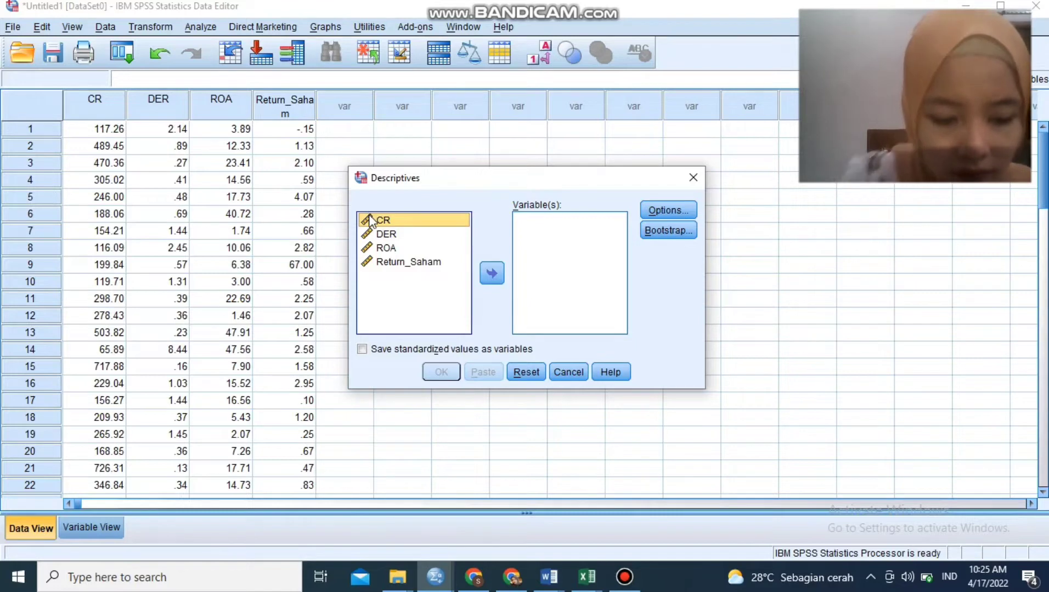
{"action": "key", "text": "ctrl+a"}
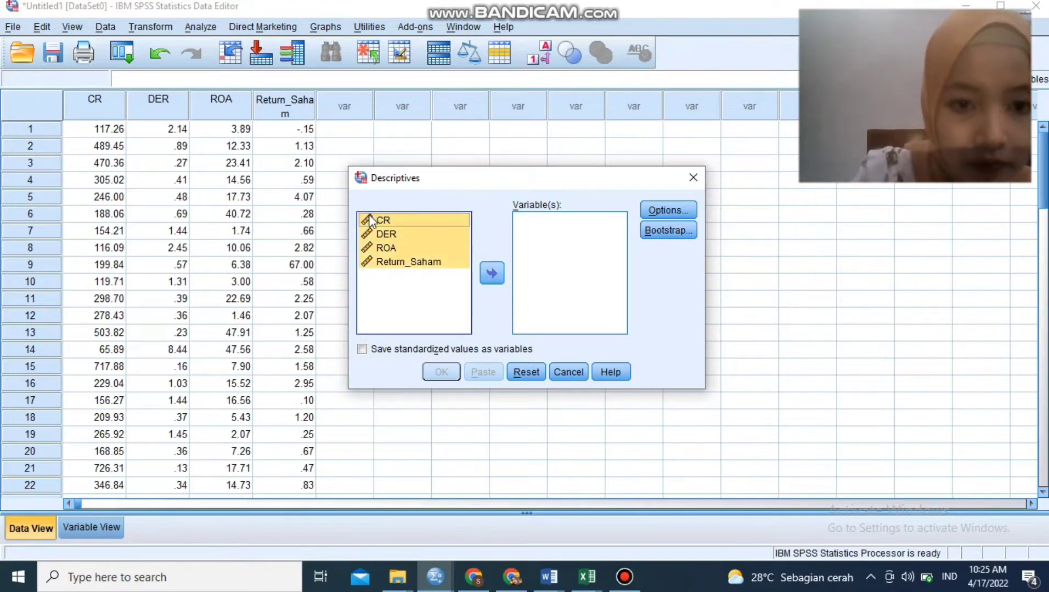
{"action": "left_click", "coordinate": [492, 274]}
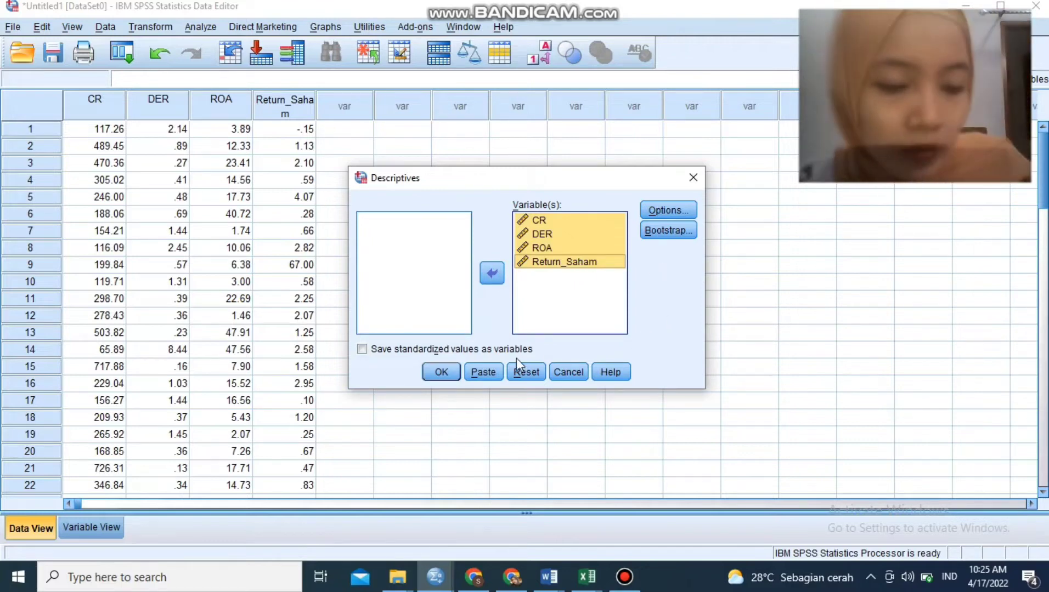
Keep mean, standard deviation, minimum and maximum as the descriptive options and run the analysis
{"action": "left_click", "coordinate": [667, 214]}
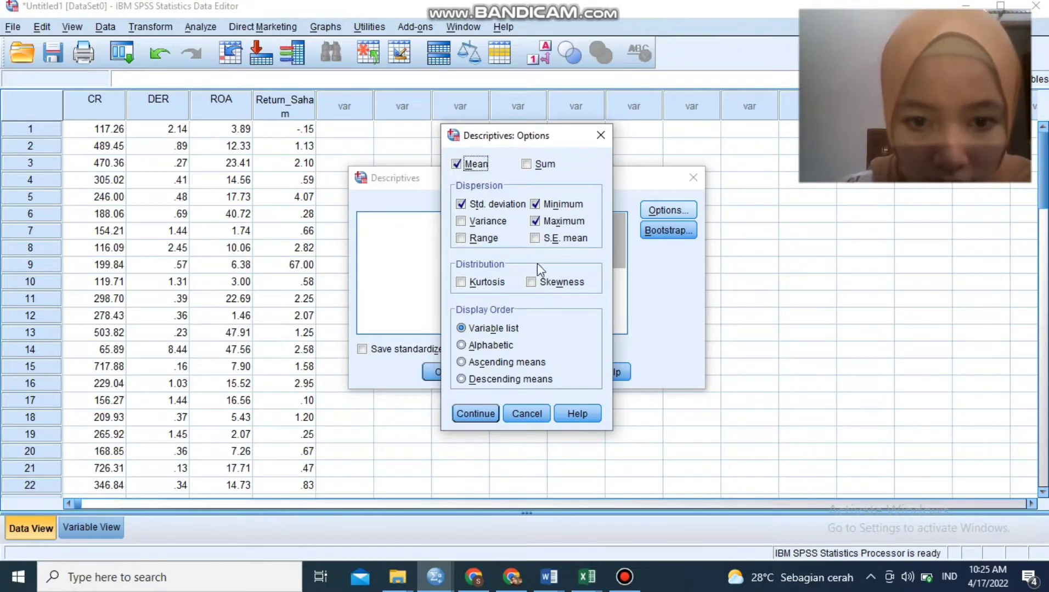
{"action": "left_click", "coordinate": [473, 412]}
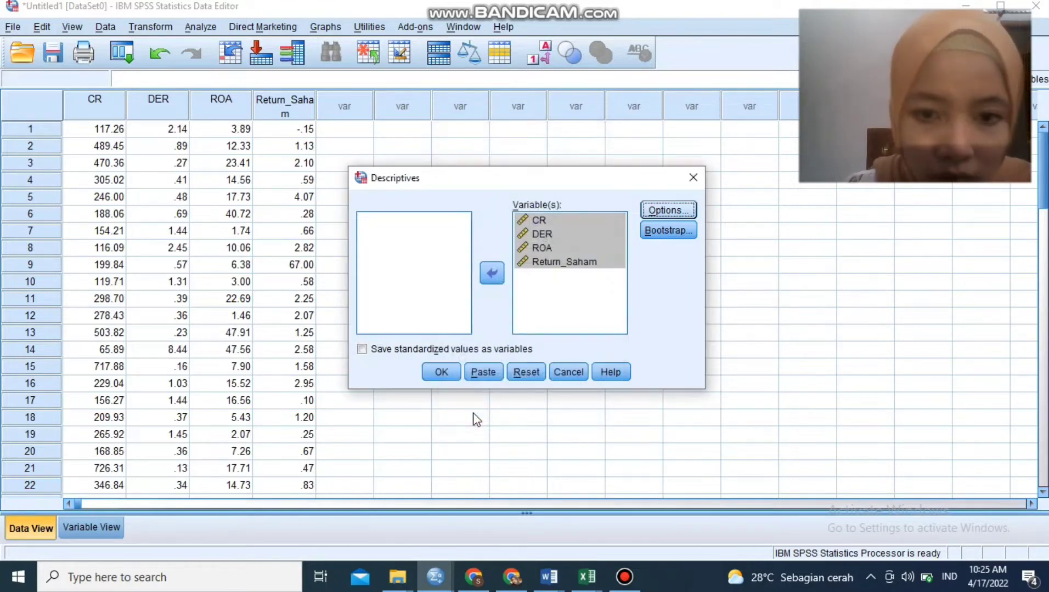
{"action": "left_click", "coordinate": [450, 374]}
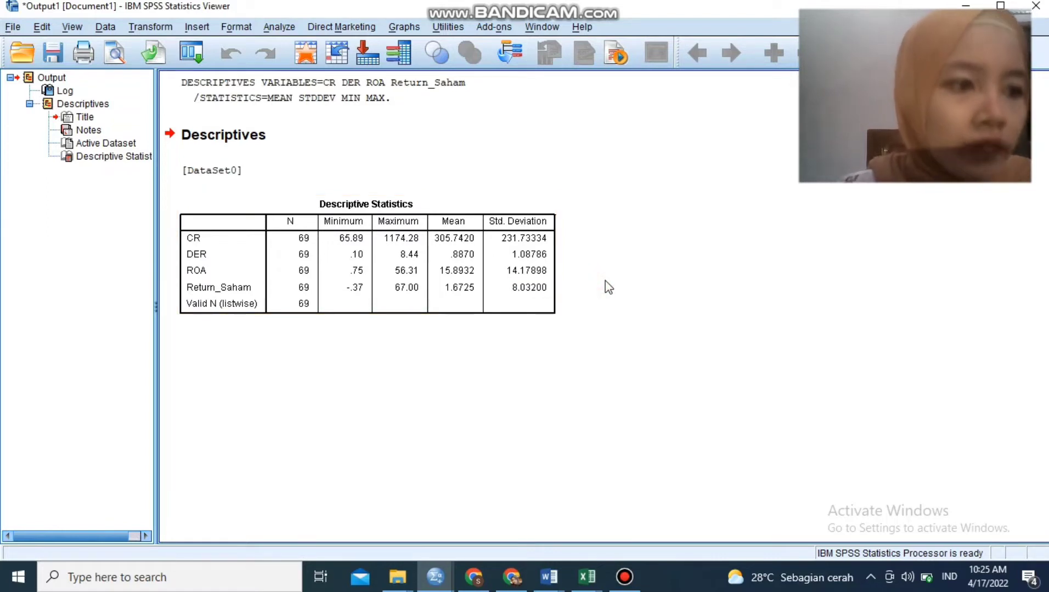
{"action": "left_click", "coordinate": [604, 347]}
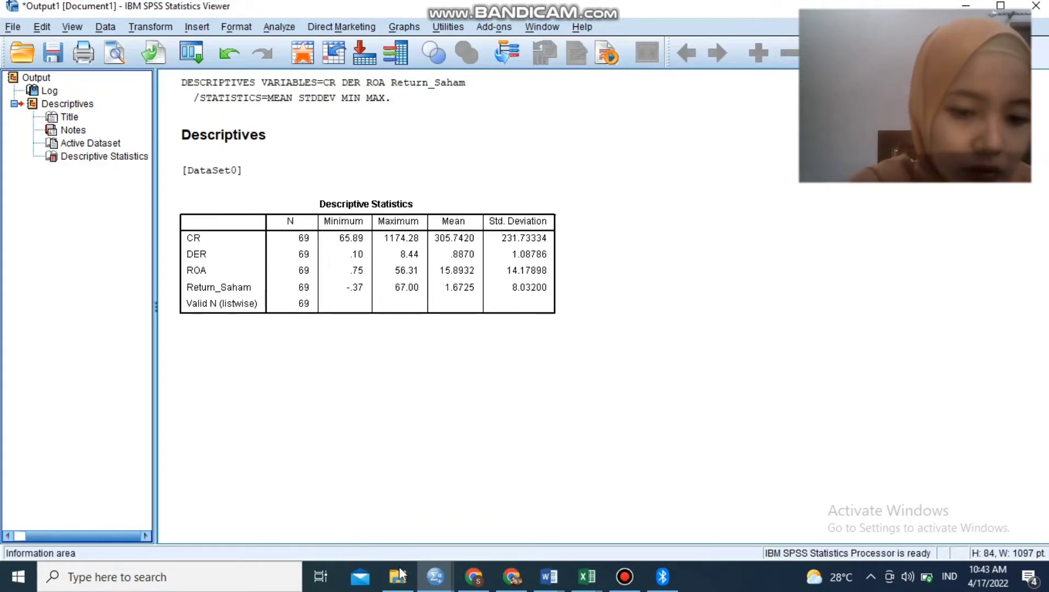
Return to the data set and run a two-tailed Pearson bivariate correlation on CR, DER, ROA and Return_Saham
{"action": "left_click", "coordinate": [435, 577]}
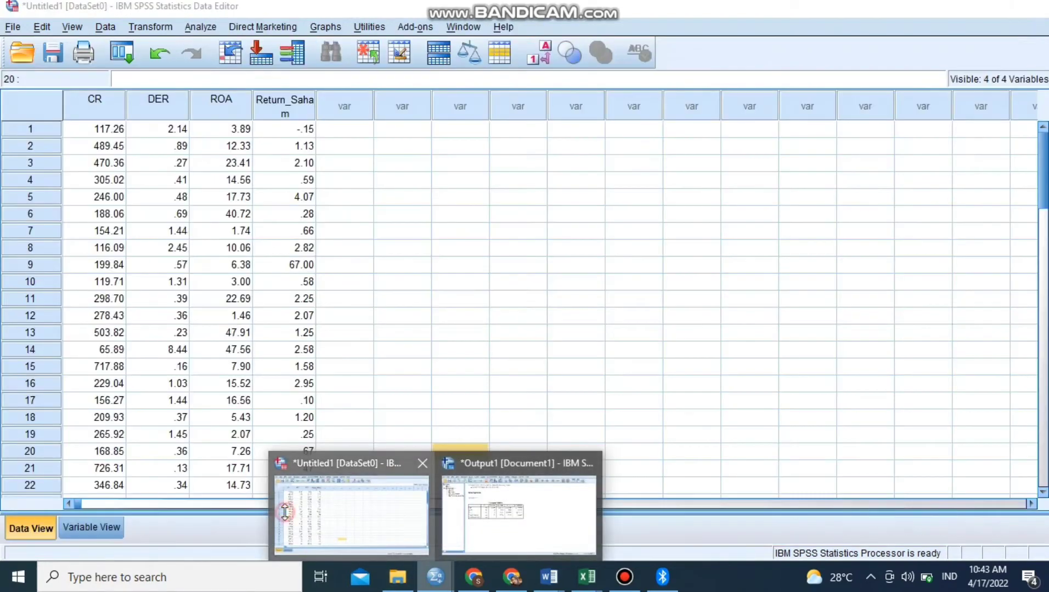
{"action": "left_click", "coordinate": [285, 519]}
{"action": "left_click", "coordinate": [203, 25]}
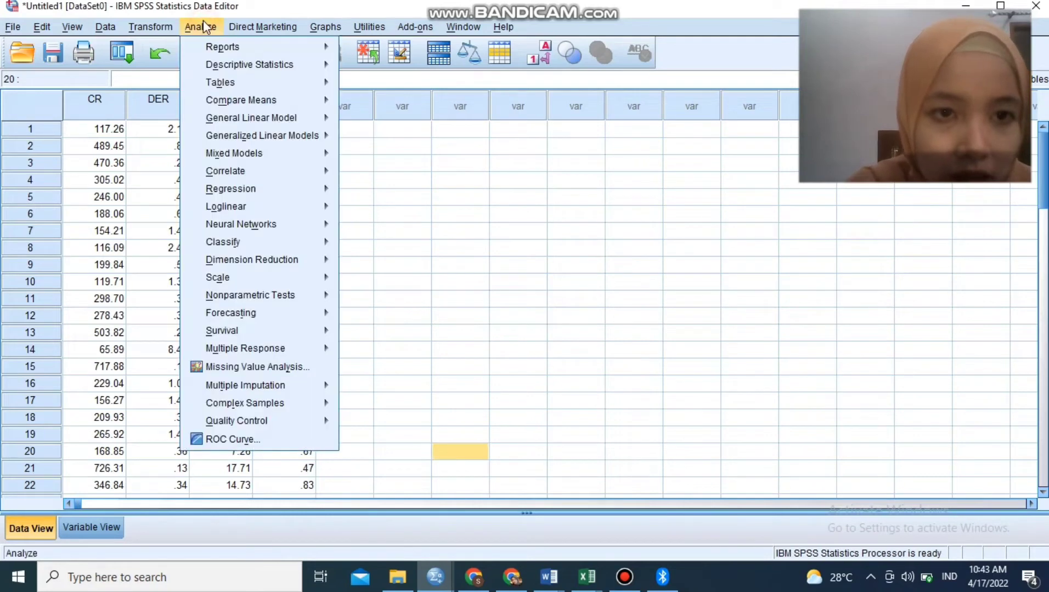
{"action": "mouse_move", "coordinate": [263, 179]}
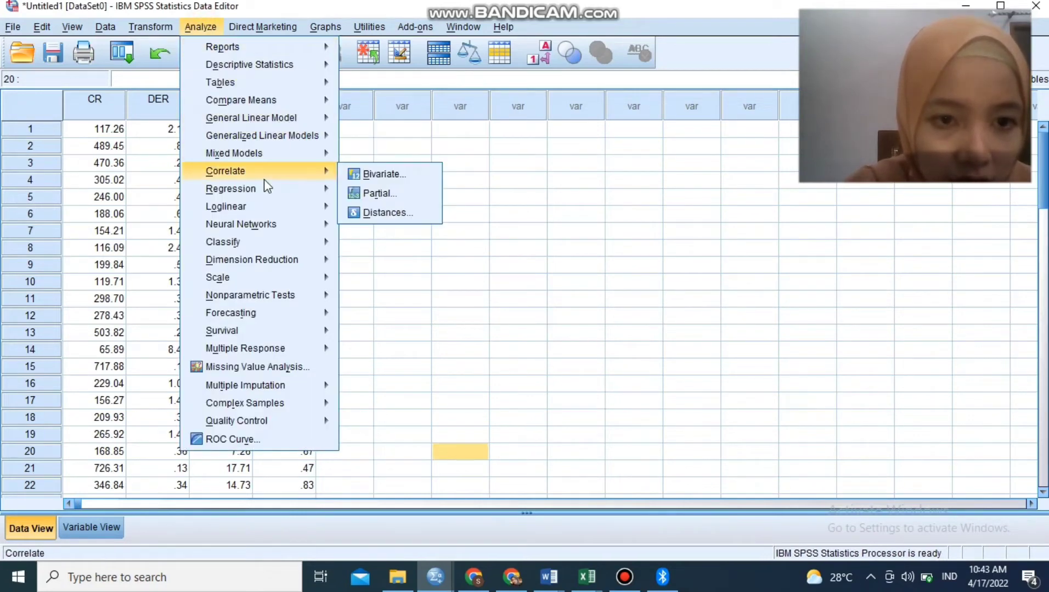
{"action": "left_click", "coordinate": [359, 173]}
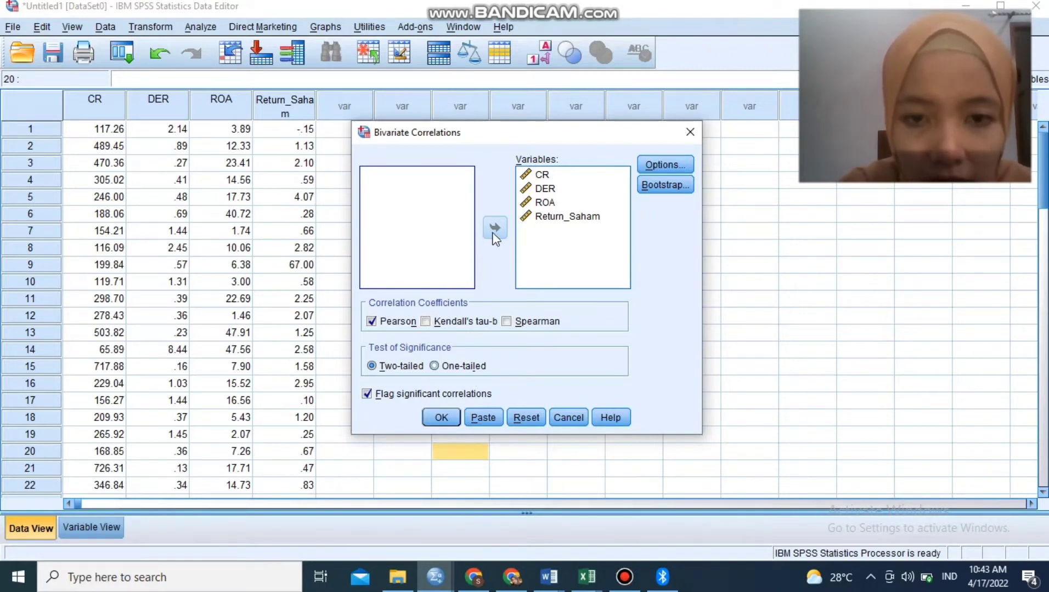
{"action": "left_click", "coordinate": [447, 419]}
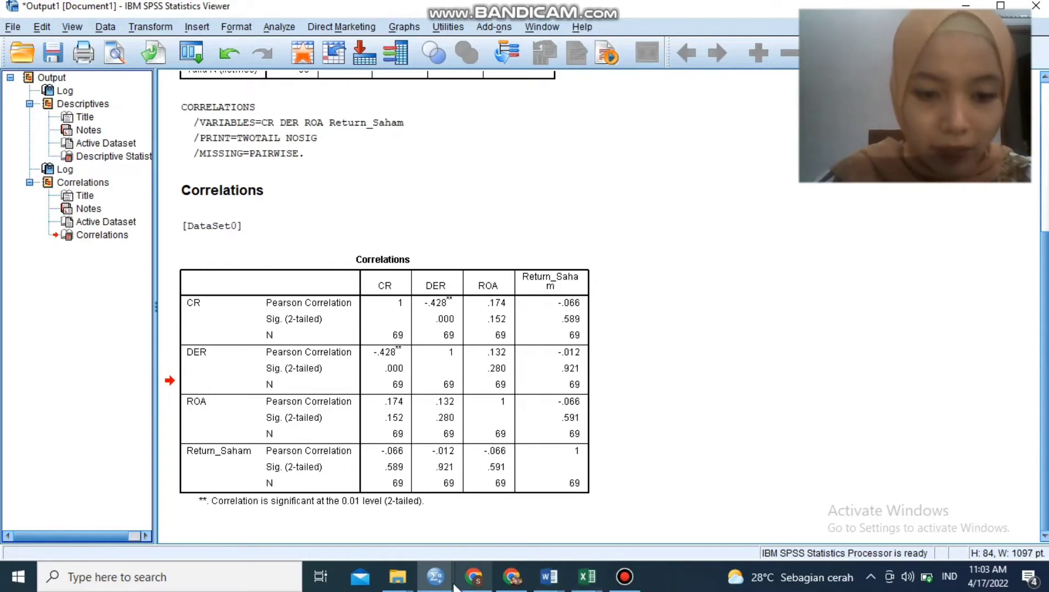
Return to the data set and start a Reliability Analysis with CR, DER, ROA and Return_Saham as items
{"action": "mouse_move", "coordinate": [444, 582]}
{"action": "left_click", "coordinate": [312, 523]}
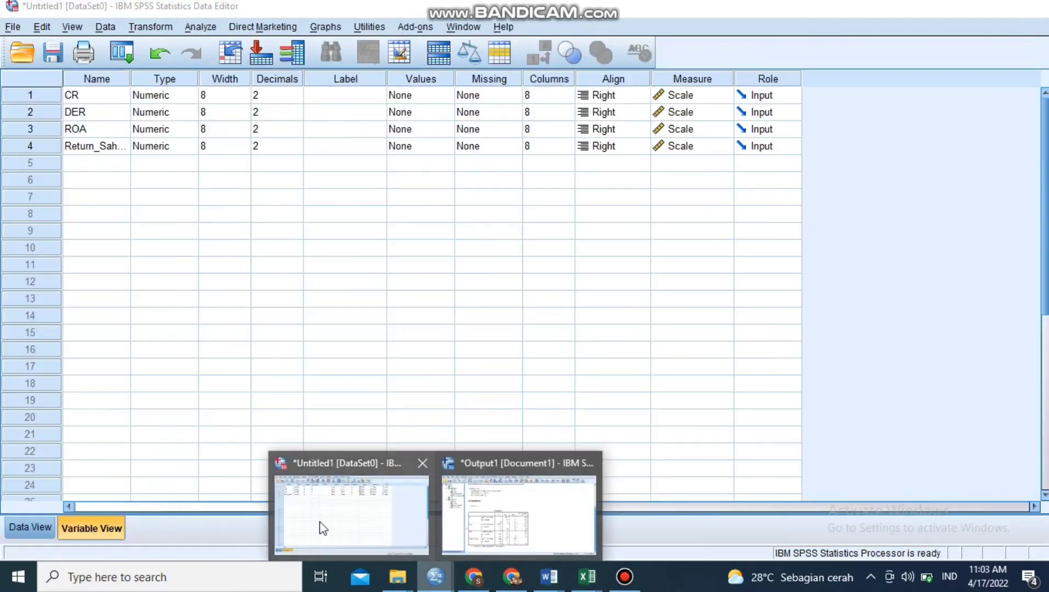
{"action": "left_click", "coordinate": [200, 28]}
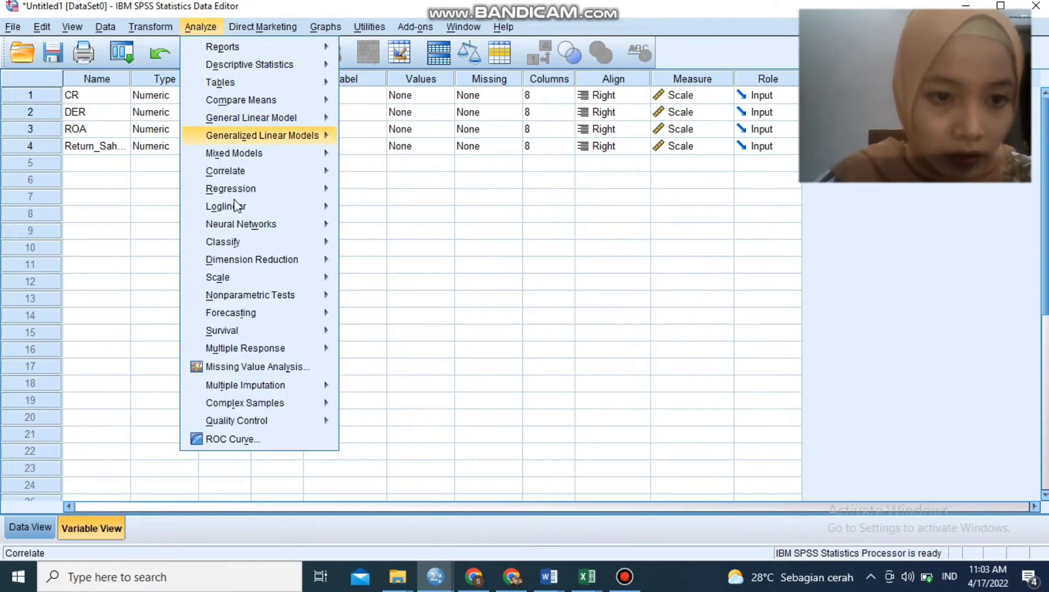
{"action": "mouse_move", "coordinate": [244, 263]}
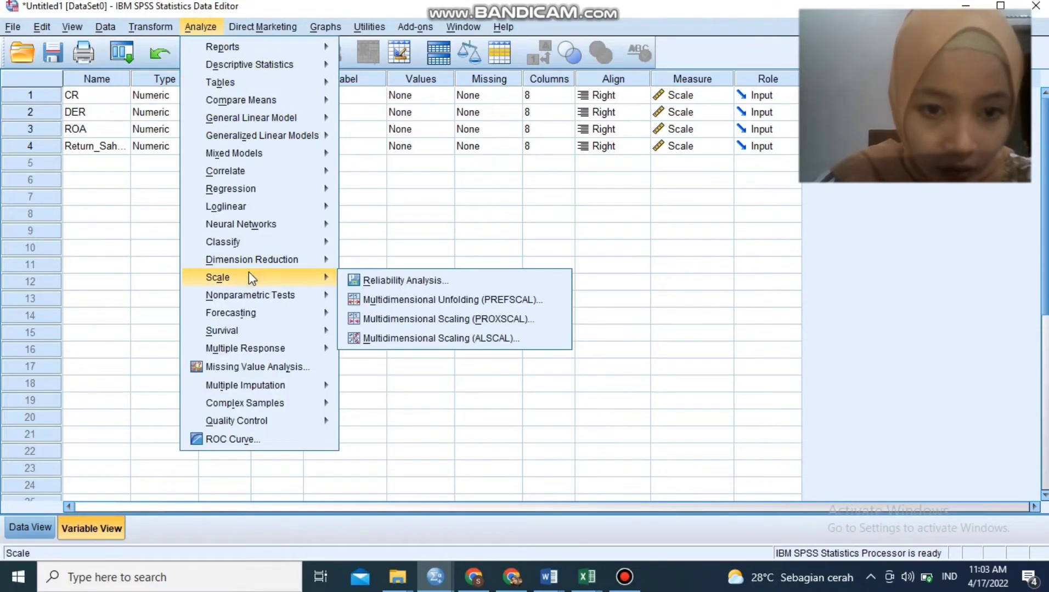
{"action": "left_click", "coordinate": [355, 284]}
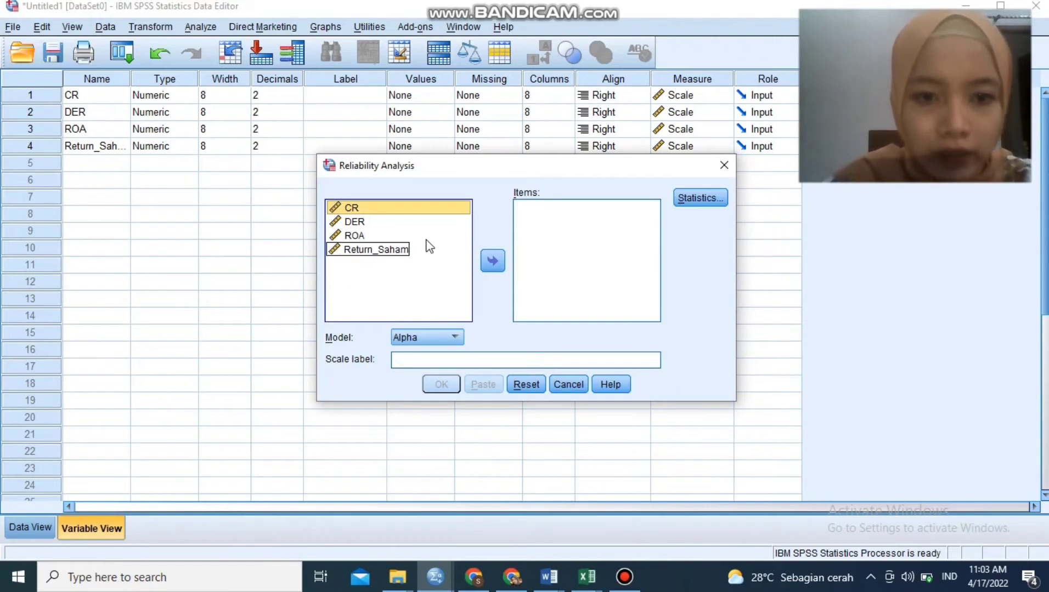
{"action": "key", "text": "ctrl+a"}
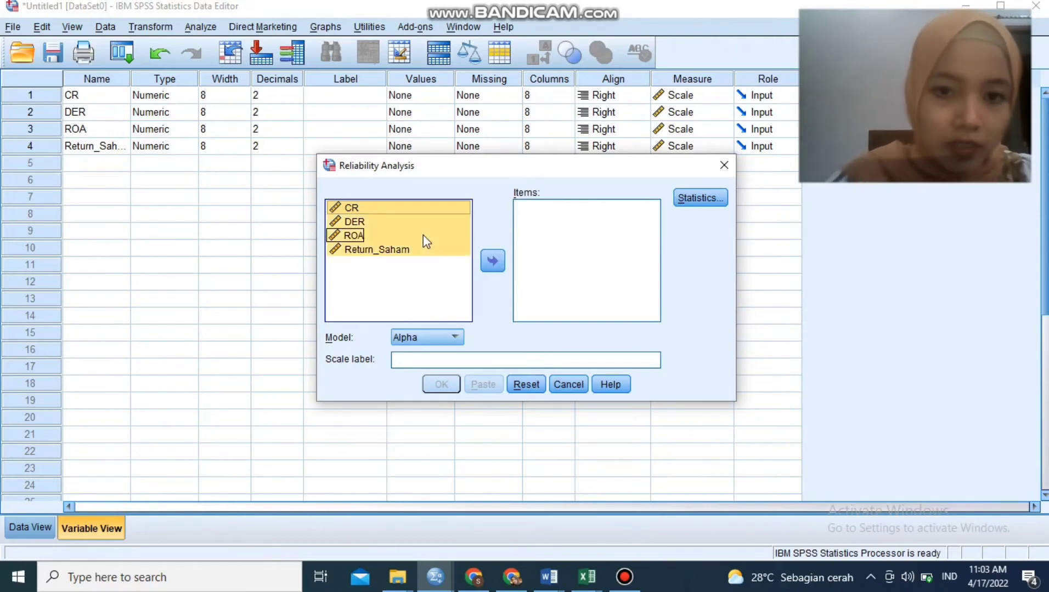
{"action": "left_click", "coordinate": [492, 262]}
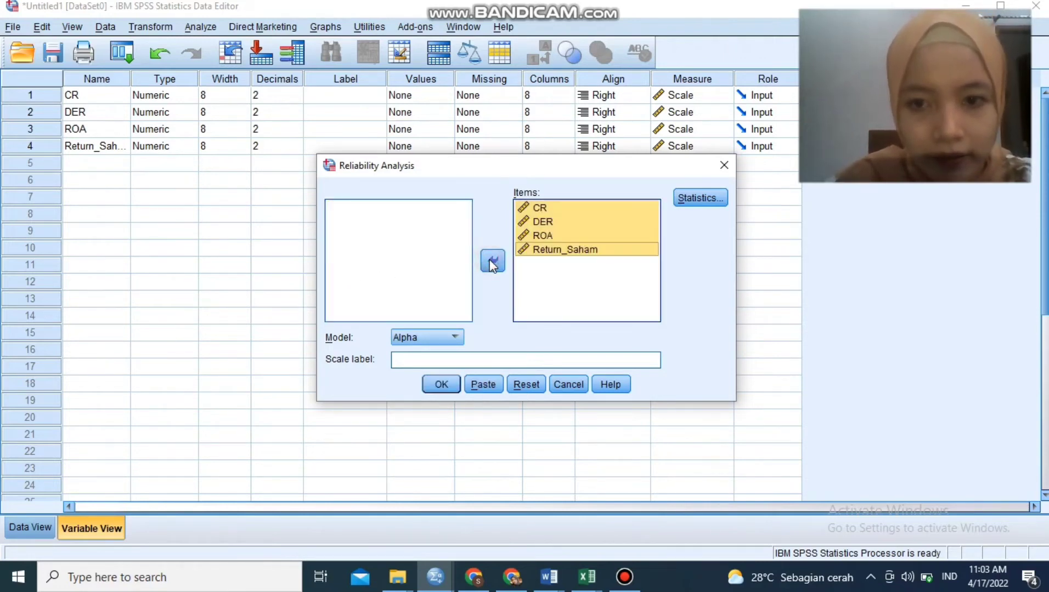
Include descriptives for item, scale and scale if item deleted, and run the reliability analysis with the Alpha model
{"action": "left_click", "coordinate": [711, 201]}
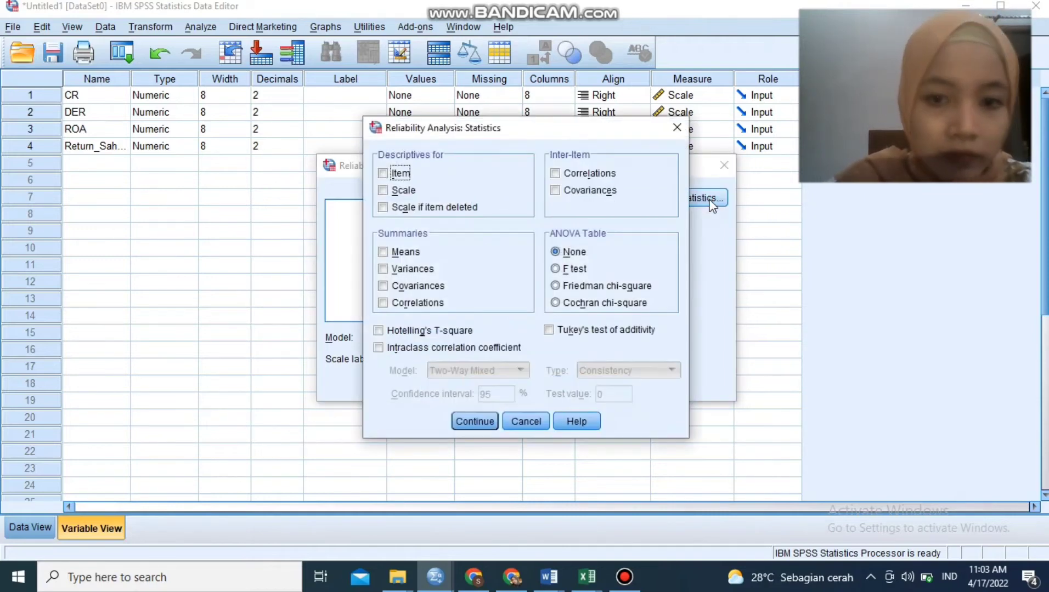
{"action": "left_click", "coordinate": [383, 173]}
{"action": "left_click", "coordinate": [383, 190]}
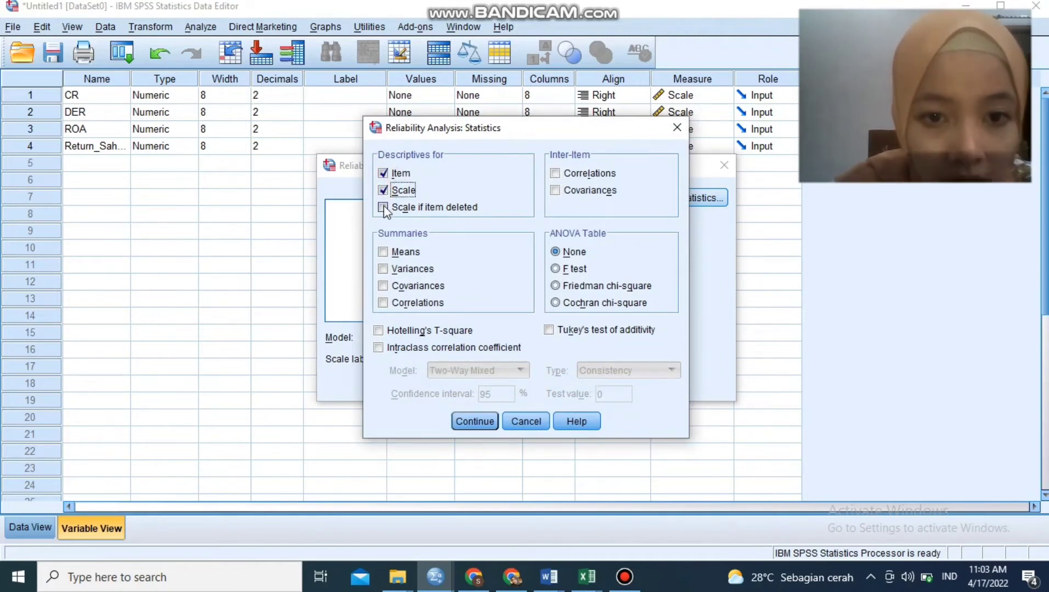
{"action": "left_click", "coordinate": [383, 208]}
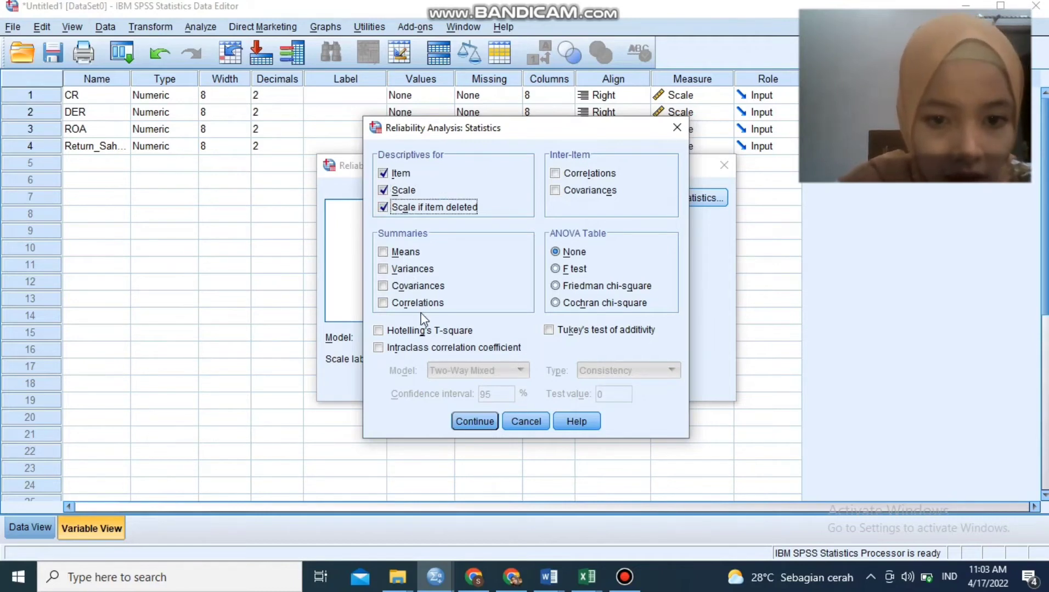
{"action": "left_click", "coordinate": [474, 421]}
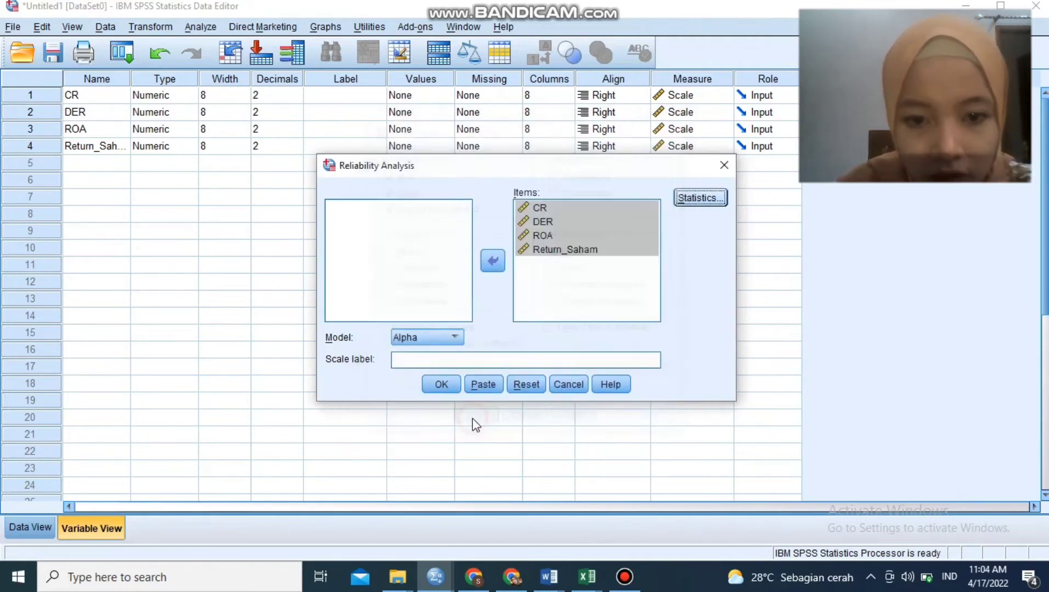
{"action": "left_click", "coordinate": [442, 384]}
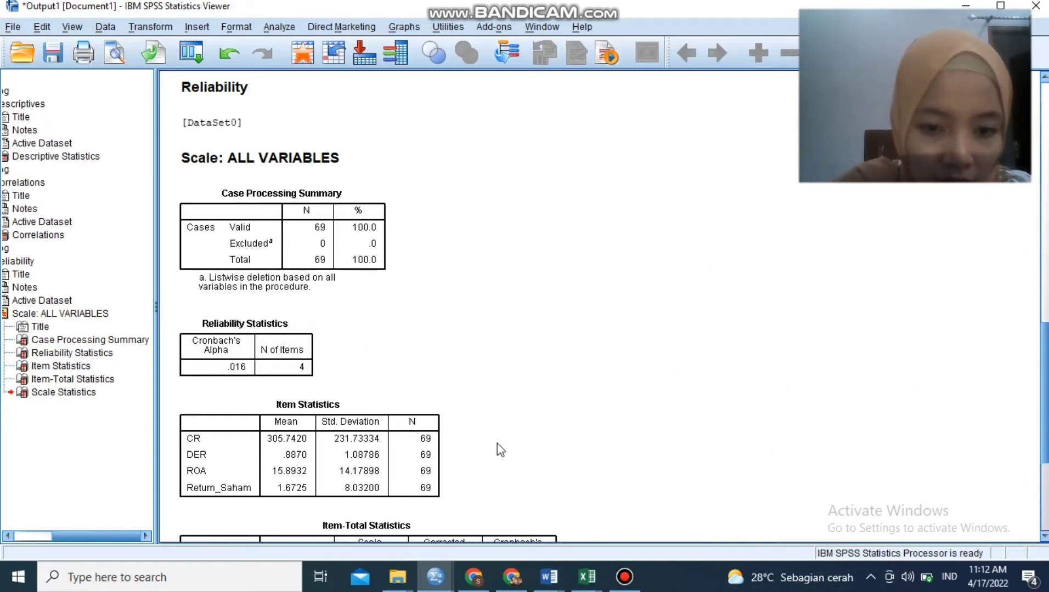
Review the descriptive, correlation and reliability tables in the output, including the item-total statistics
{"action": "left_click", "coordinate": [491, 482]}
{"action": "scroll", "coordinate": [492, 486], "scroll_direction": "up", "scroll_amount": 10}
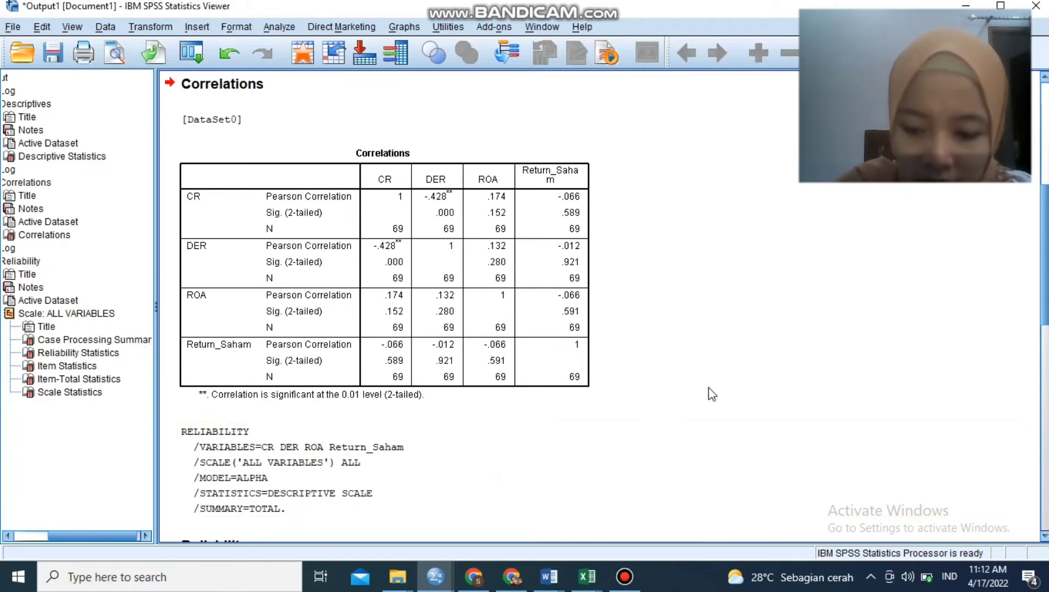
{"action": "scroll", "coordinate": [712, 394], "scroll_direction": "up", "scroll_amount": 5}
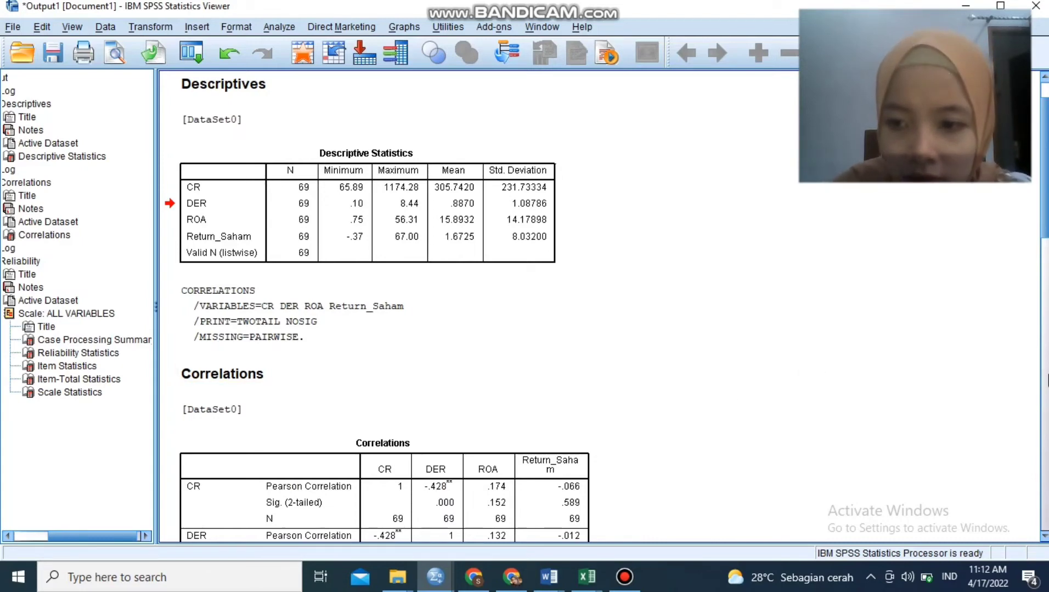
{"action": "left_click", "coordinate": [1044, 379]}
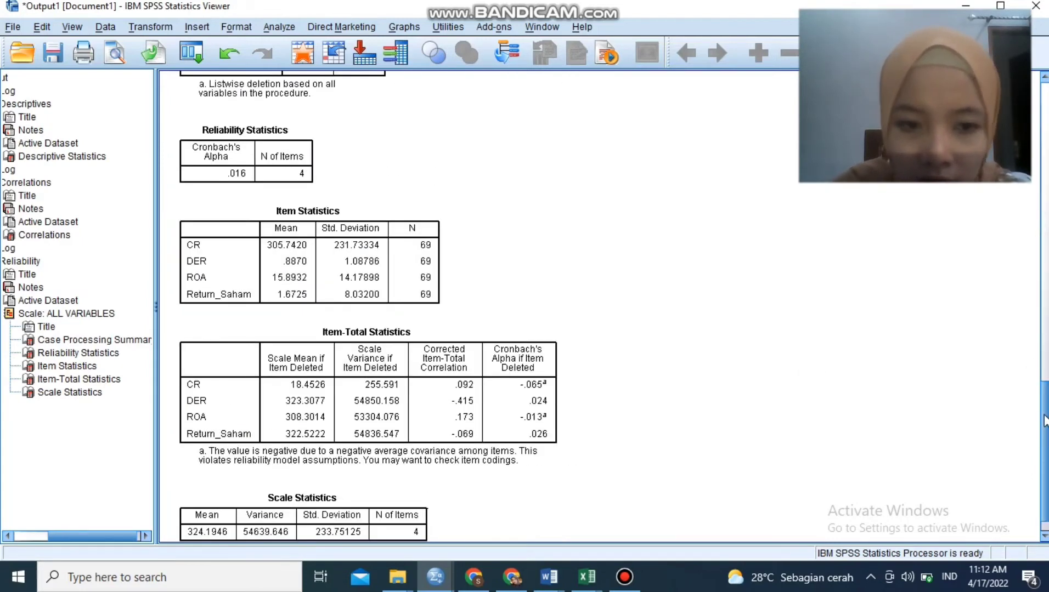
{"action": "left_click", "coordinate": [466, 384]}
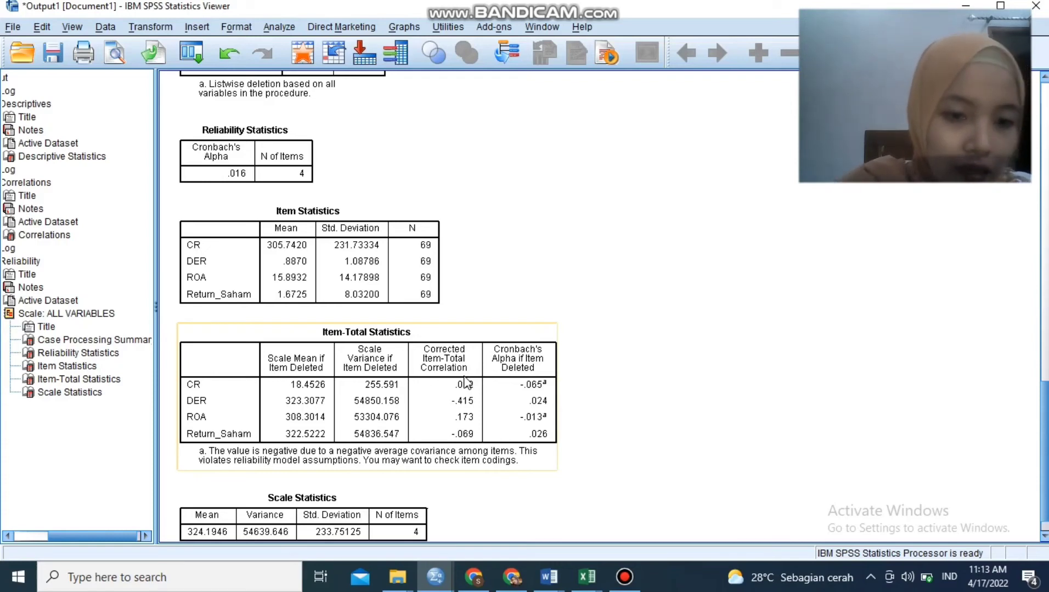
{"action": "left_click", "coordinate": [421, 186]}
{"action": "left_click", "coordinate": [287, 175]}
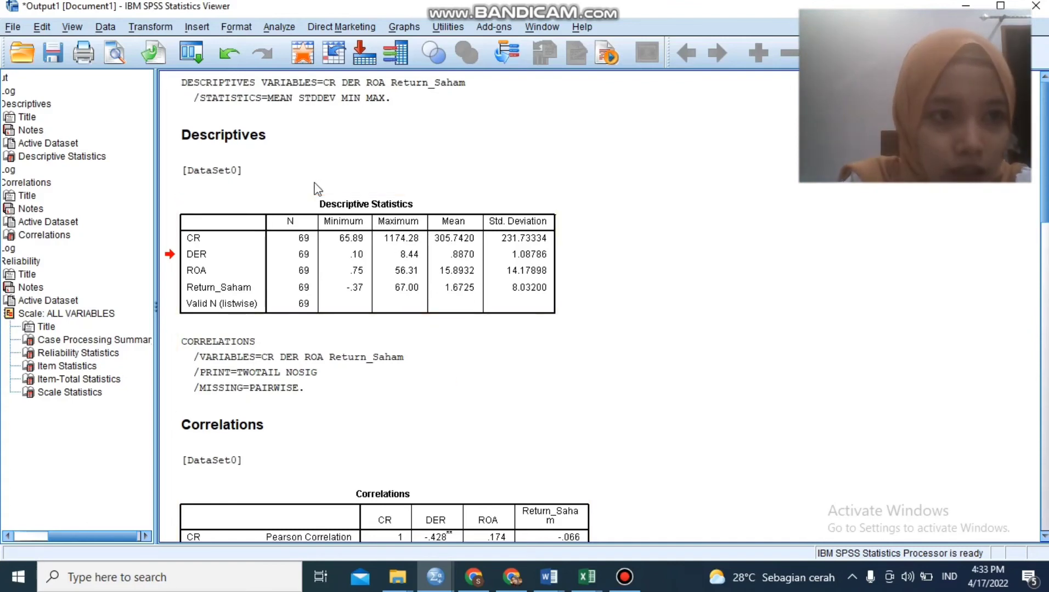
Start exporting all of the output as a Word/RTF document and choose the practikum folder in Documents as its location
{"action": "left_click", "coordinate": [13, 27]}
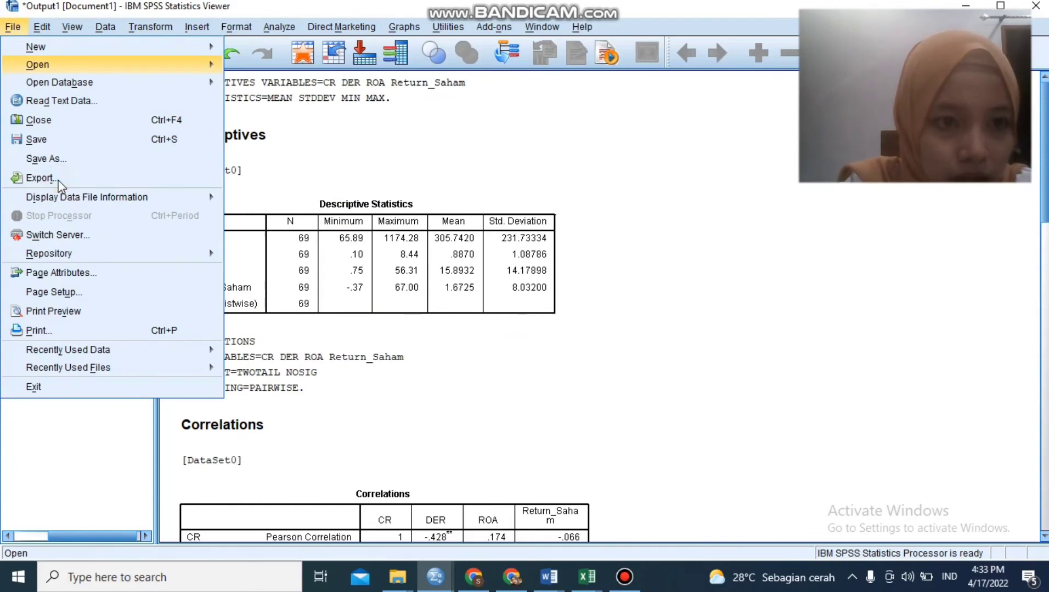
{"action": "key", "text": "Down"}
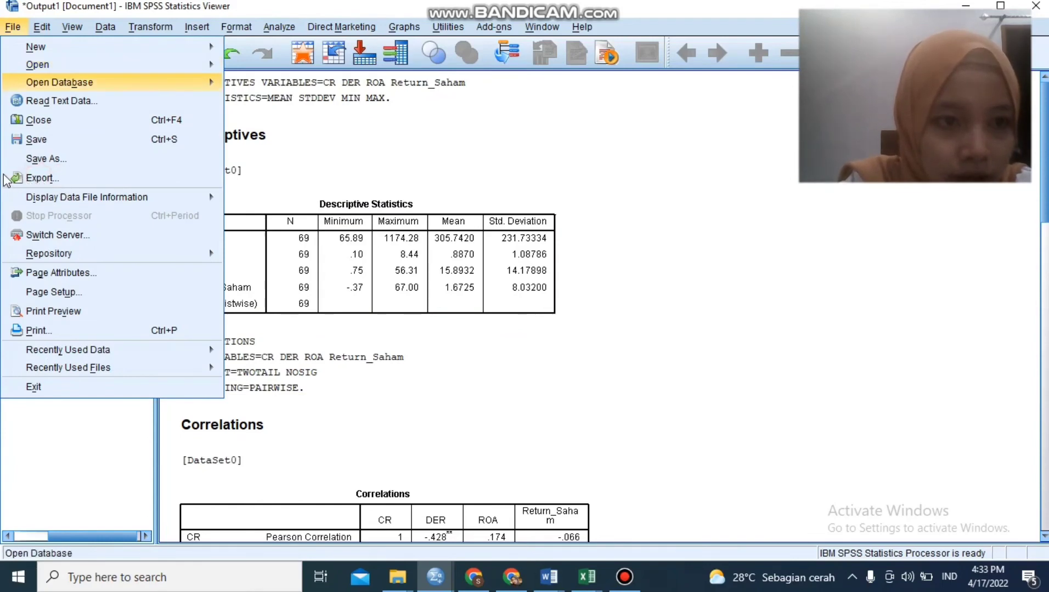
{"action": "left_click", "coordinate": [33, 178]}
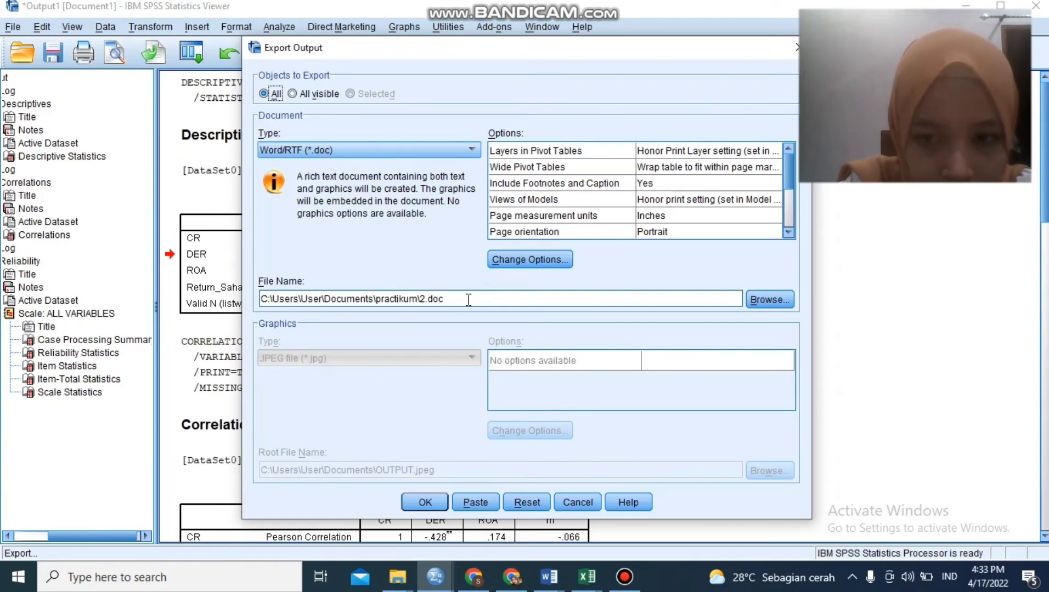
{"action": "left_click", "coordinate": [752, 300]}
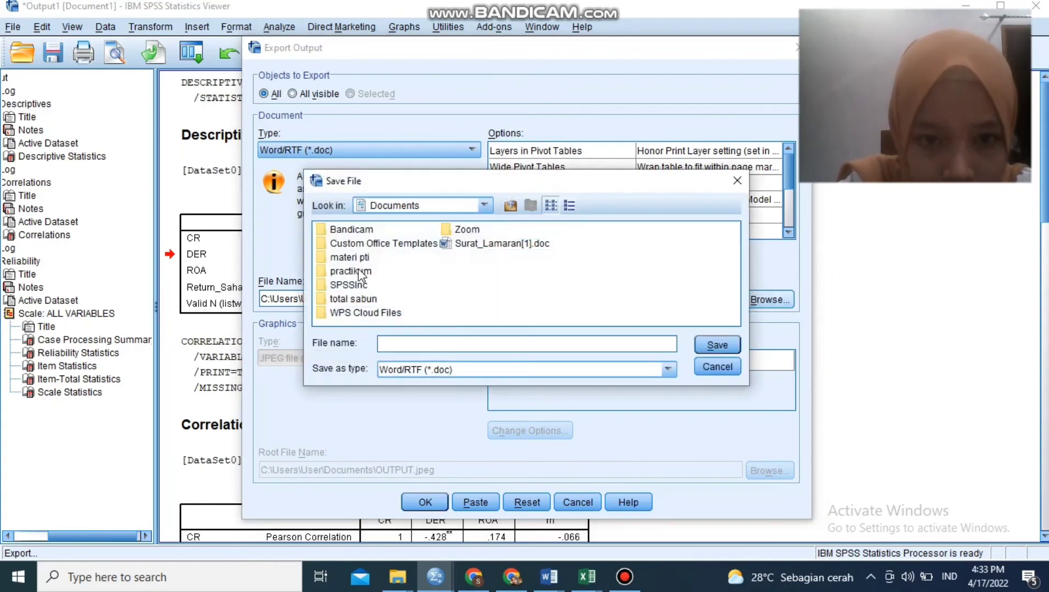
{"action": "left_click", "coordinate": [360, 271]}
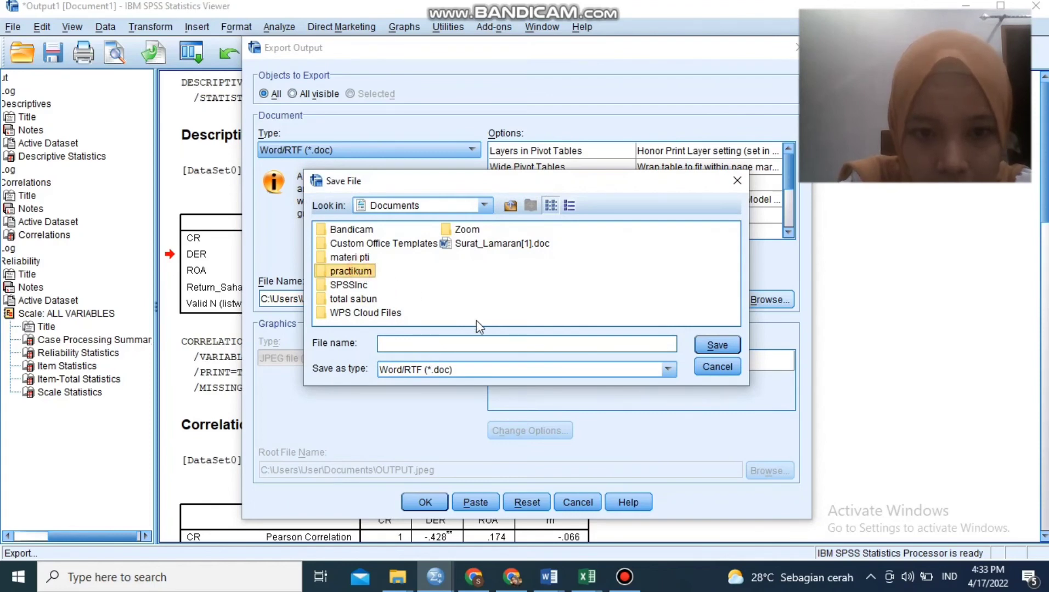
{"action": "left_click", "coordinate": [437, 345]}
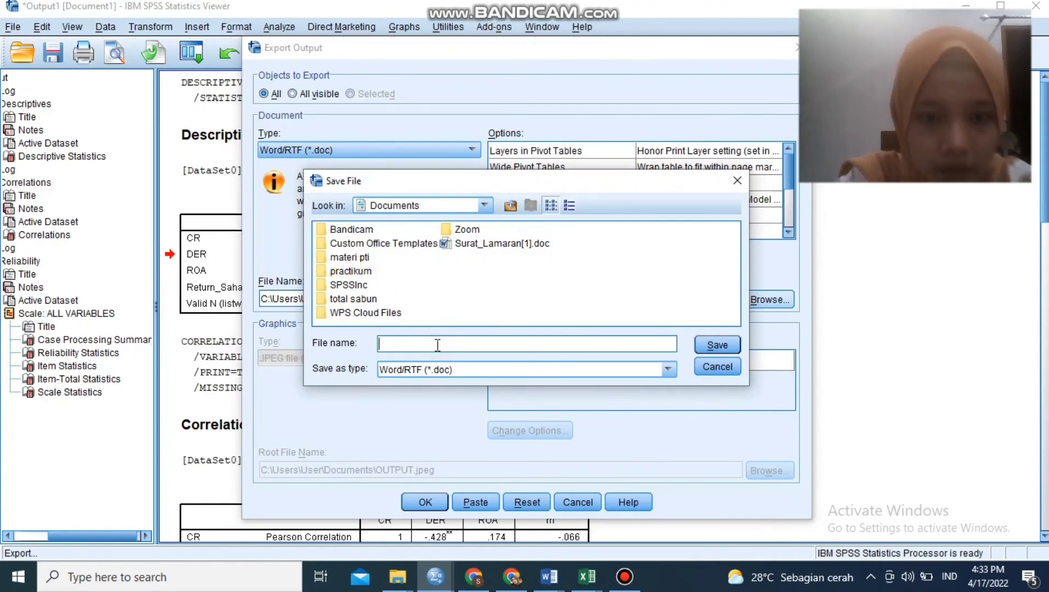
{"action": "double_click", "coordinate": [347, 272]}
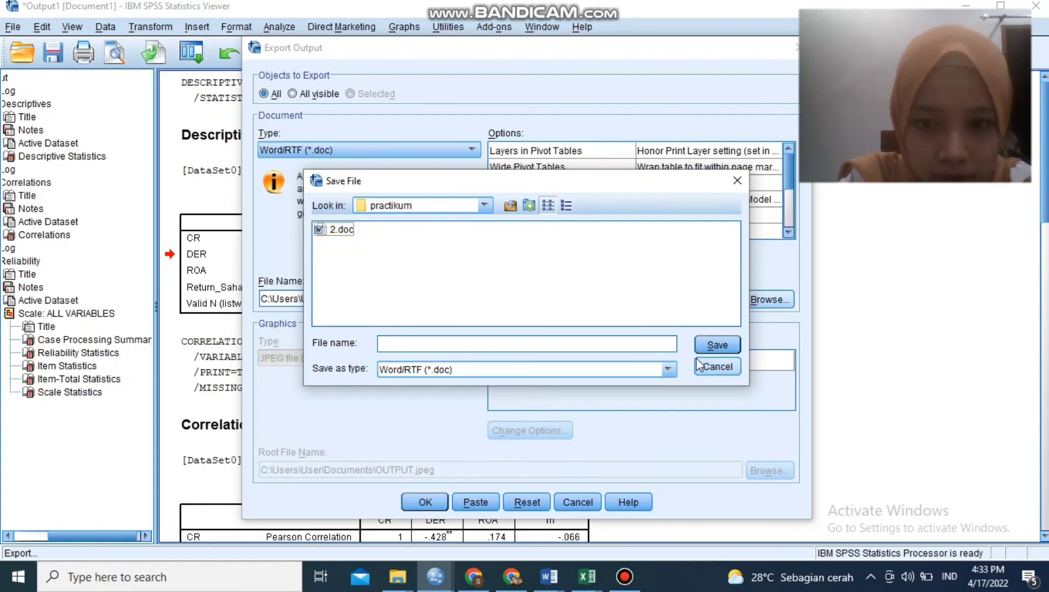
Name the export file "Doc 3" in the practikum folder and run the export
{"action": "left_click", "coordinate": [715, 346]}
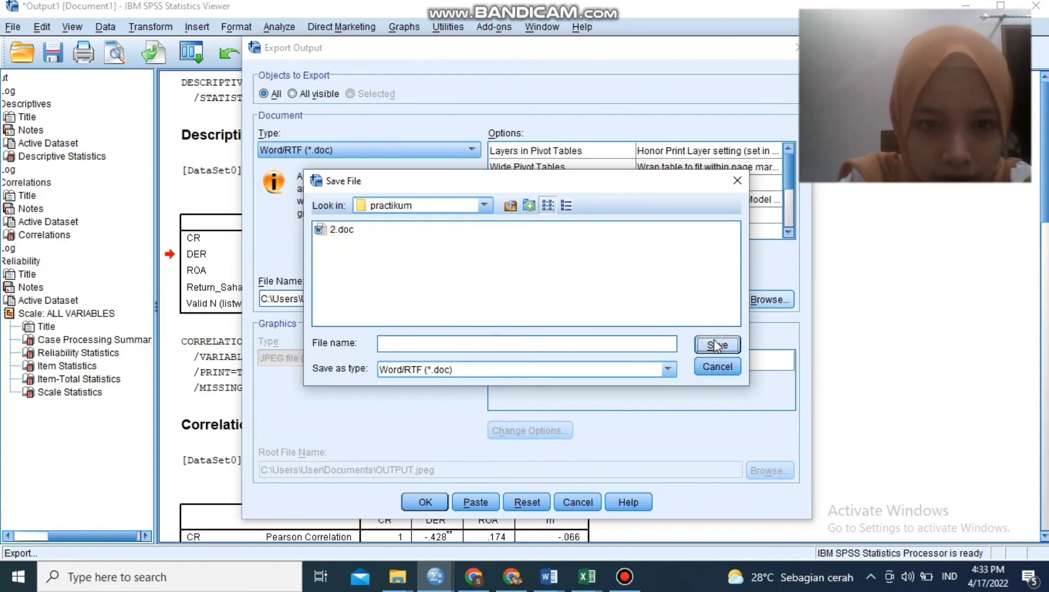
{"action": "left_click", "coordinate": [548, 345]}
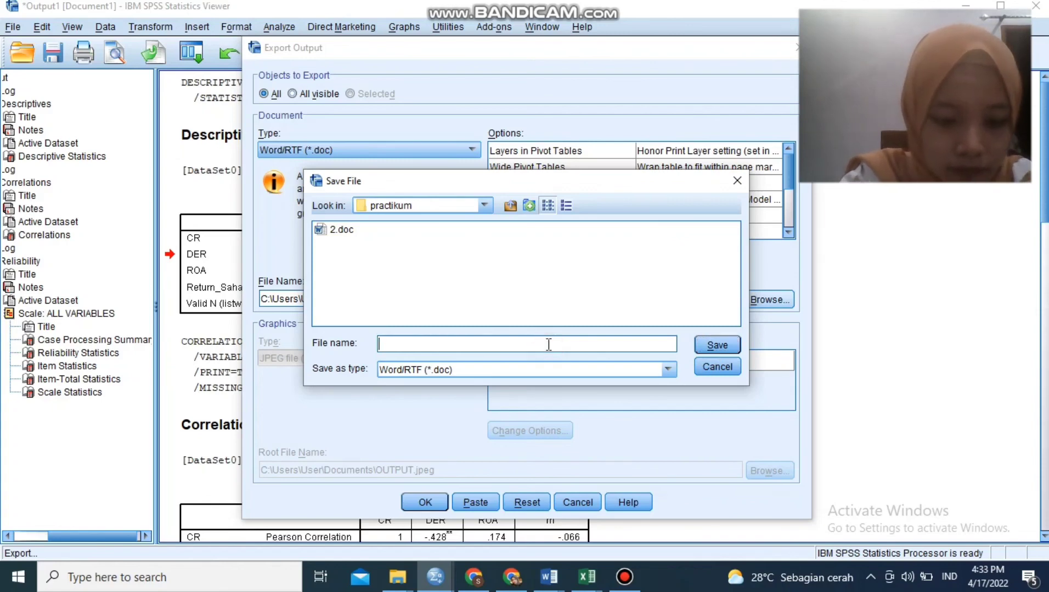
{"action": "type", "text": "D"}
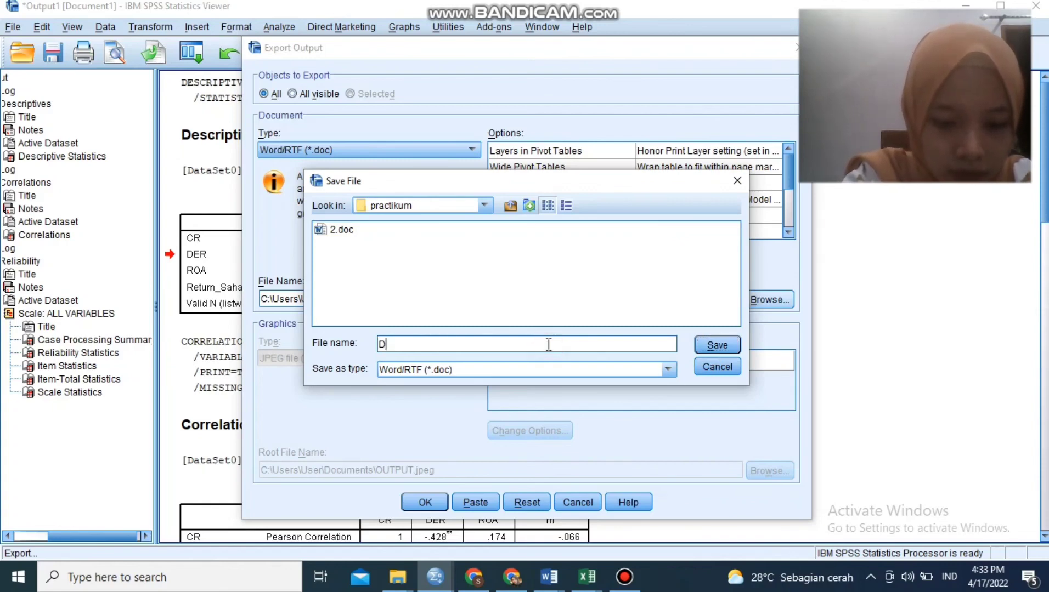
{"action": "type", "text": "oc 3"}
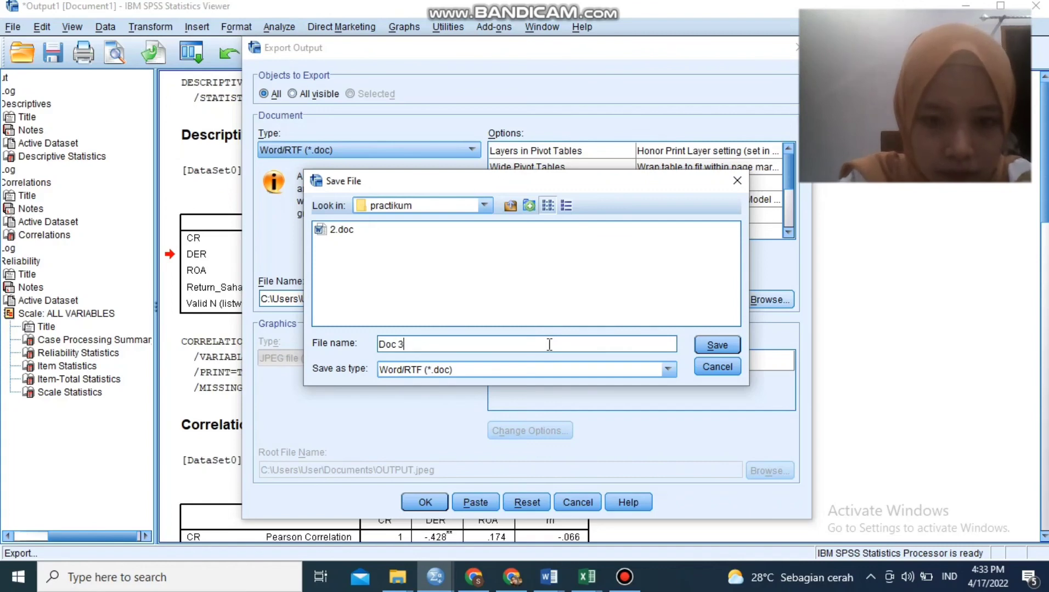
{"action": "left_click", "coordinate": [705, 348]}
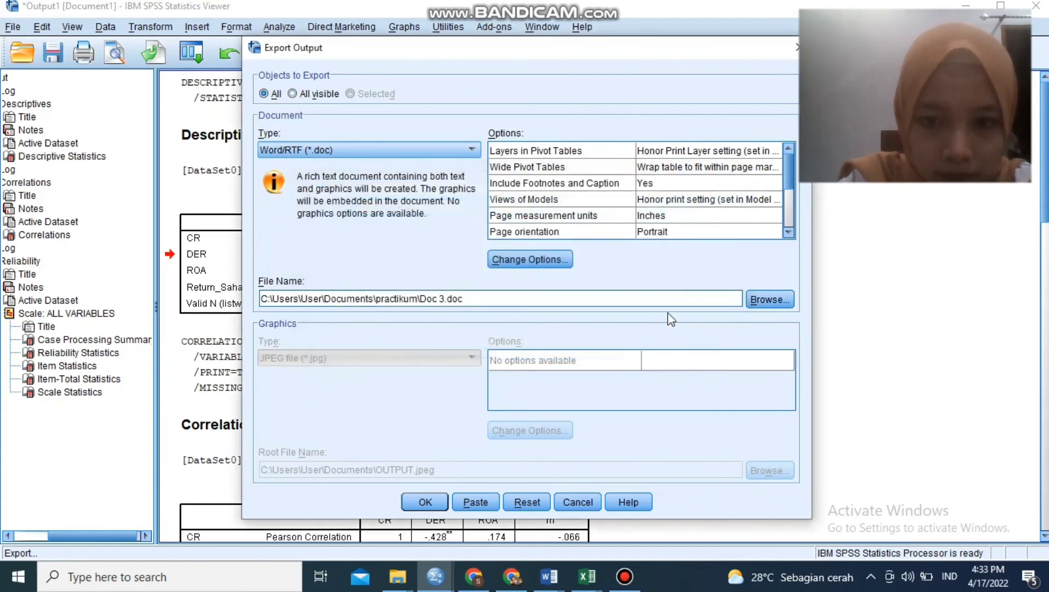
{"action": "left_click", "coordinate": [419, 507]}
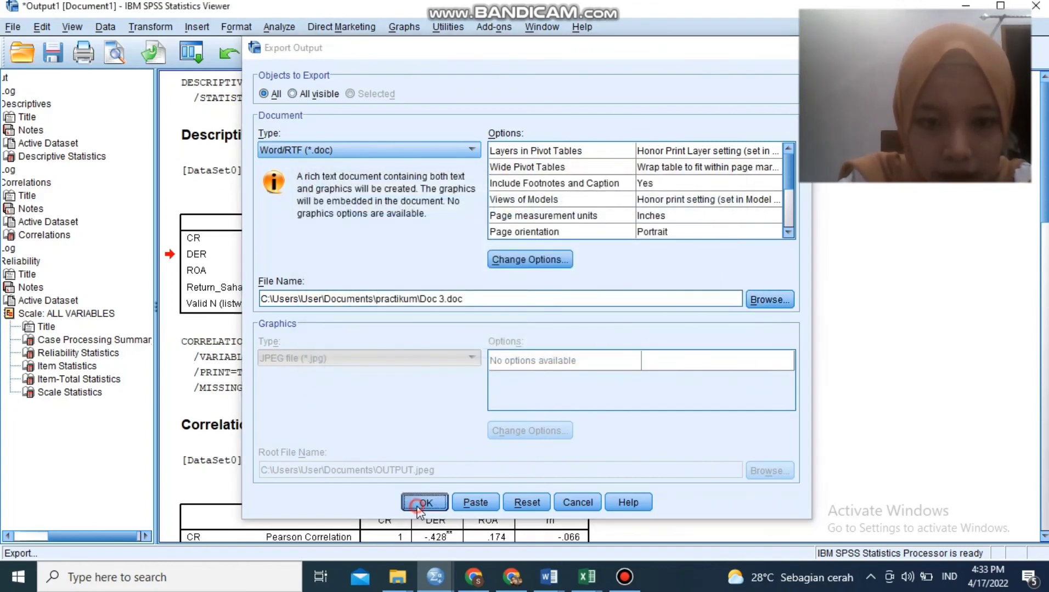